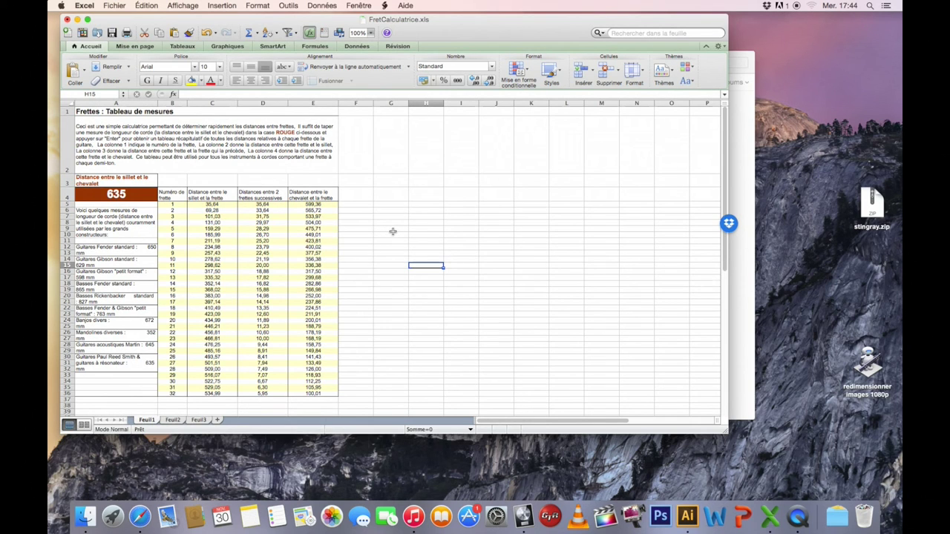
Step: Enter the scale lengths 27, 30, 32, 34 and 35 down cells G8 to G12
click(420, 228)
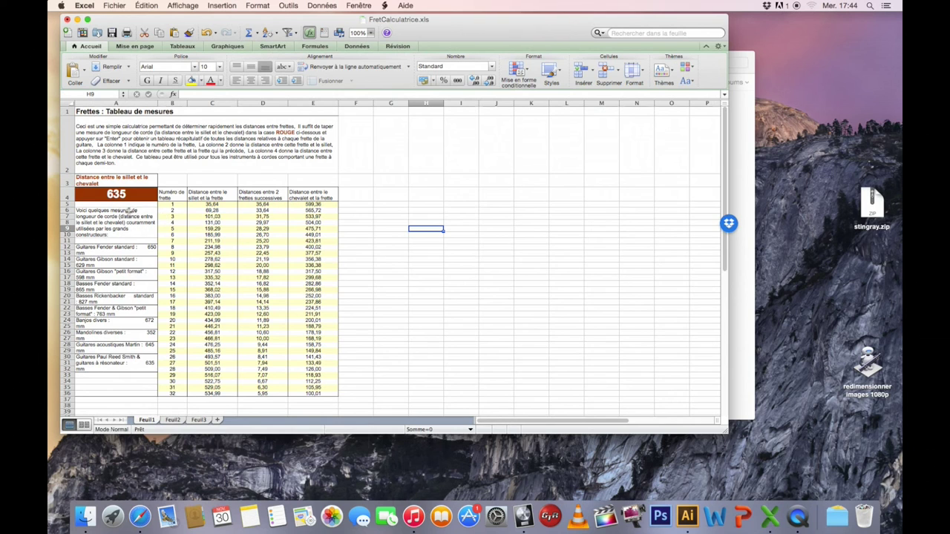
click(405, 222)
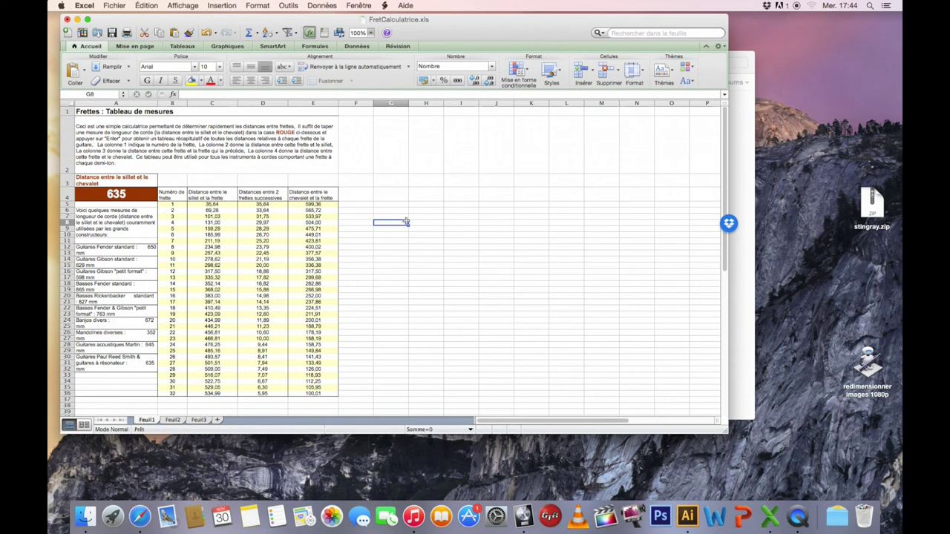
text(27)
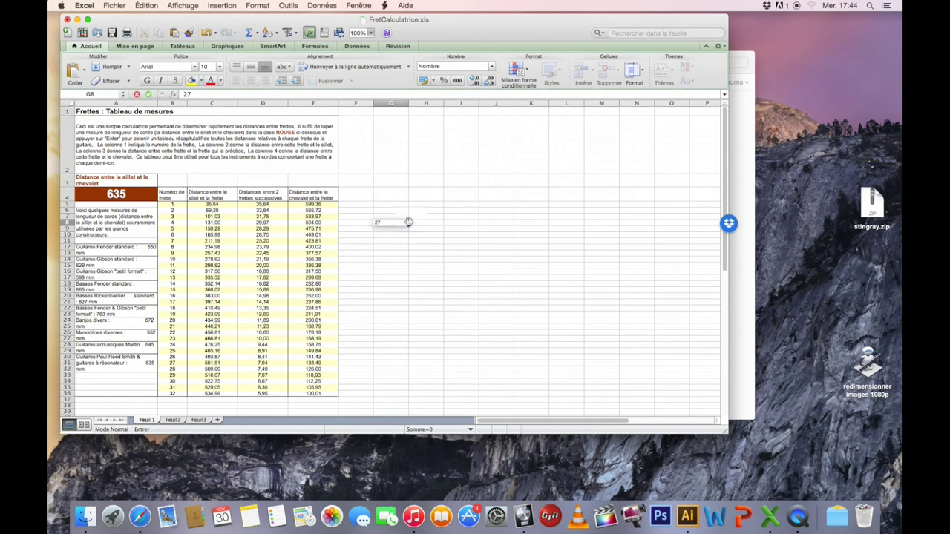
key(Return)
text(30)
key(Return)
text(32)
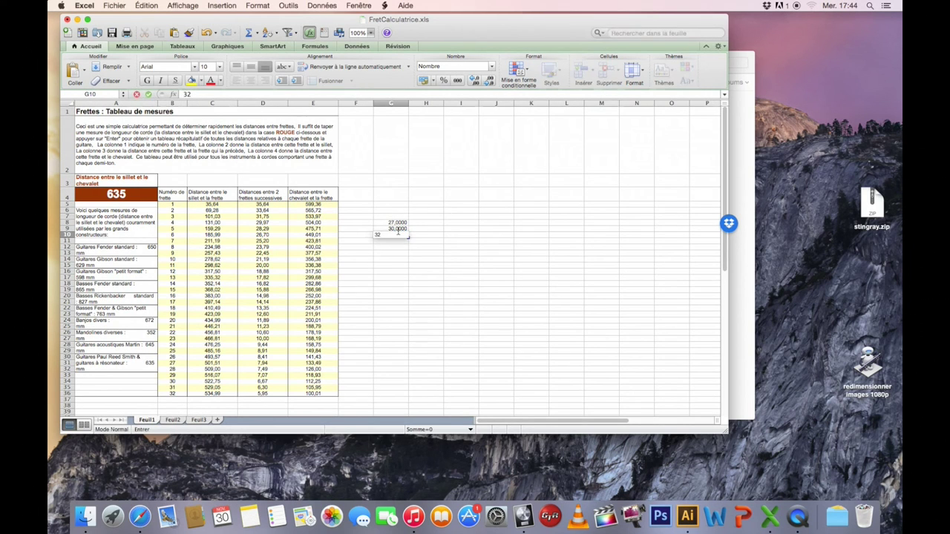
key(Return)
text(34)
key(Return)
text(35)
key(Tab)
Step: Convert the lengths to millimetres with the formula =G8*25,4 in H8 and fill it down to H12
key(Up)
key(Up)
key(Up)
key(Up)
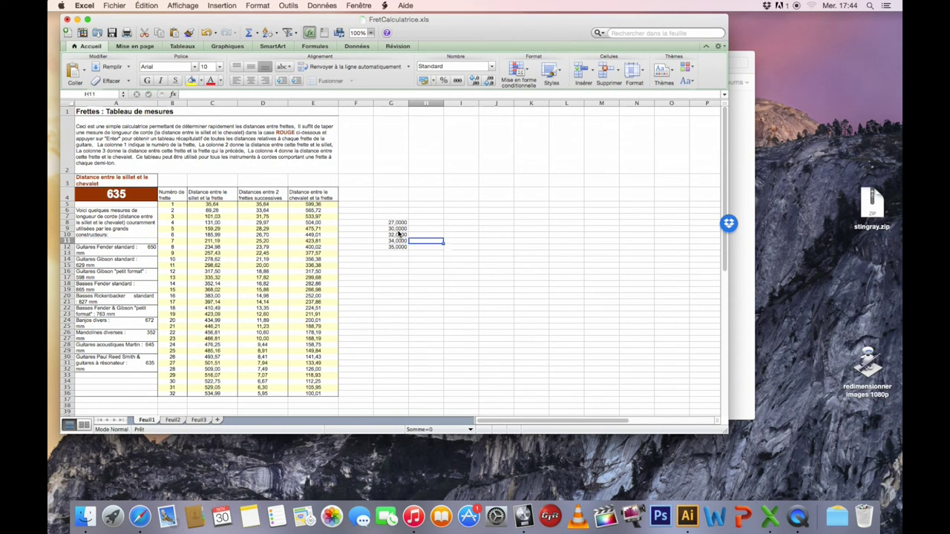
text(=)
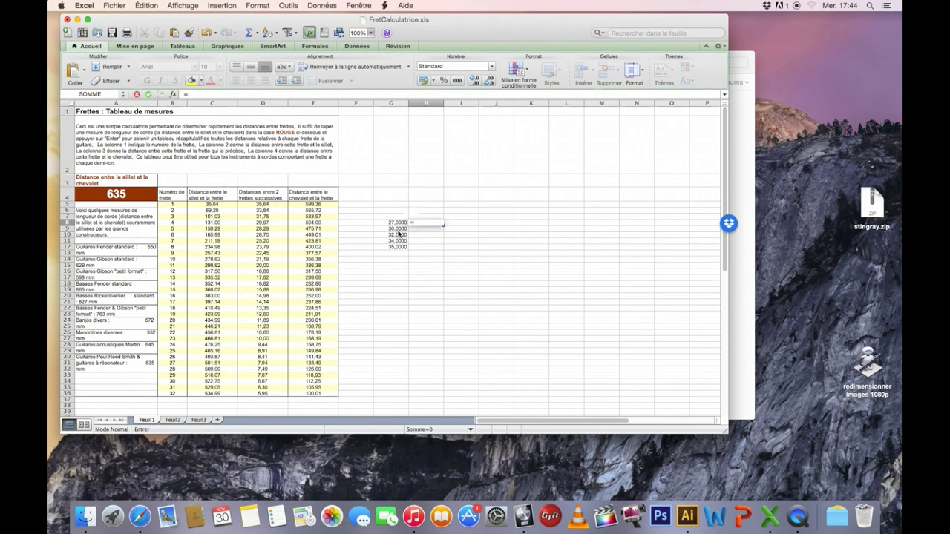
click(398, 223)
text(*)
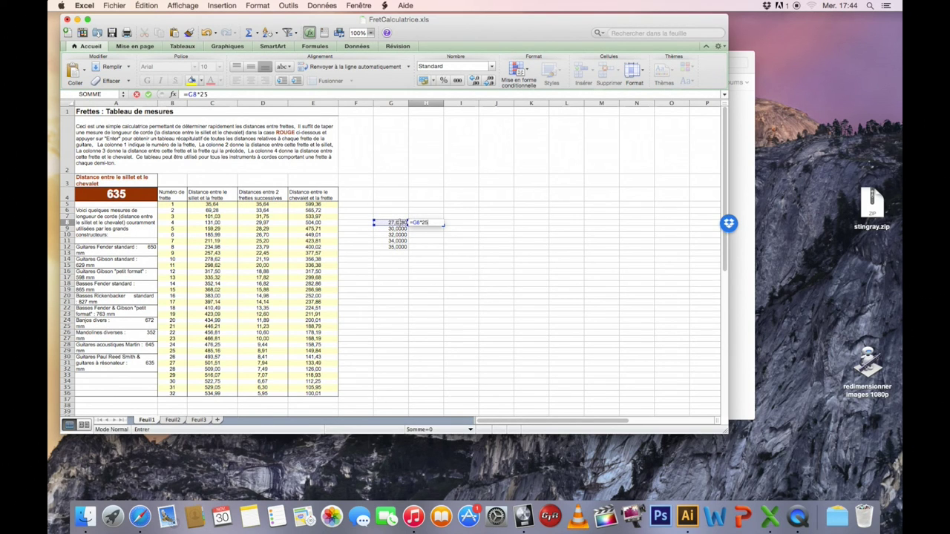
text(25,4)
key(Return)
click(427, 222)
drag(443, 226, 442, 249)
Step: Set the nut-to-bridge distance in the red cell A4 to 685,8
click(109, 196)
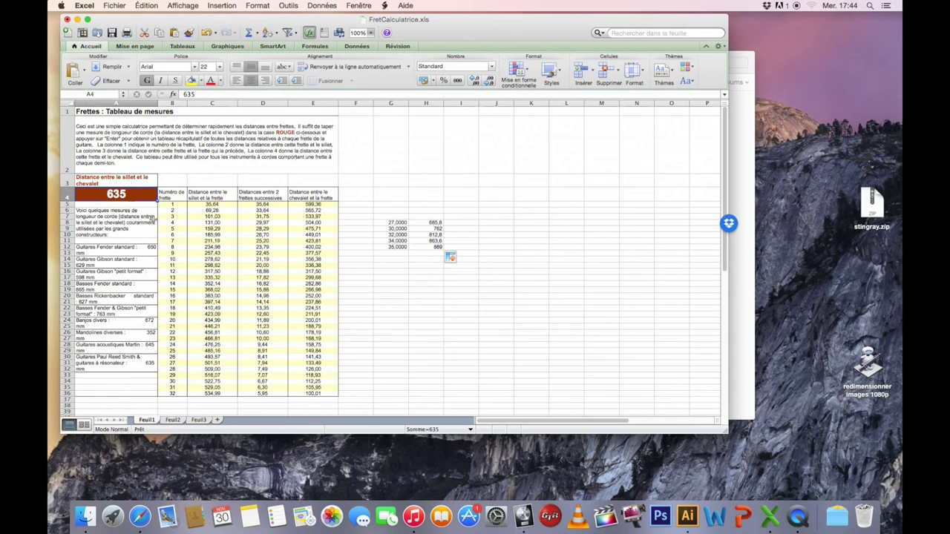
text(685)
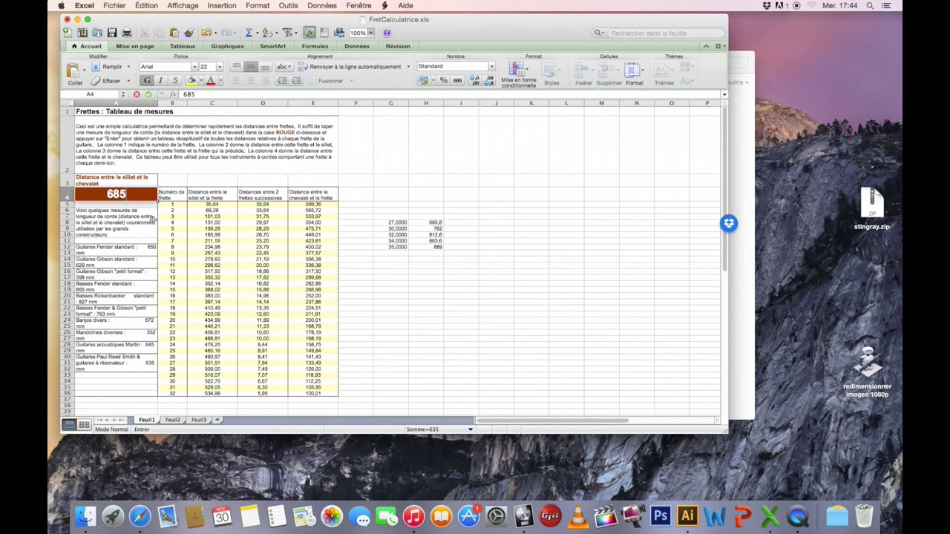
text(,8)
key(Return)
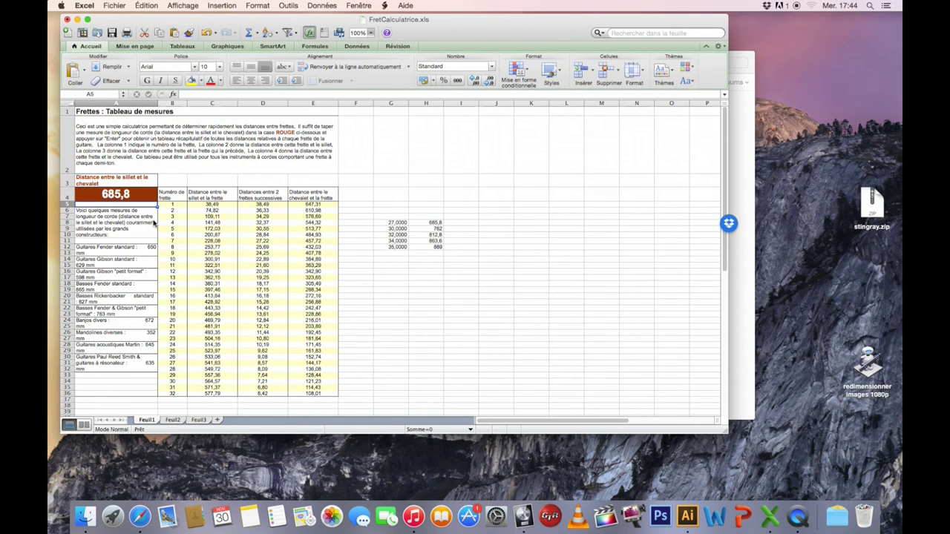
Step: Copy the nut-to-fret distances in C5:C36 and paste them as values only, starting at J5
click(212, 204)
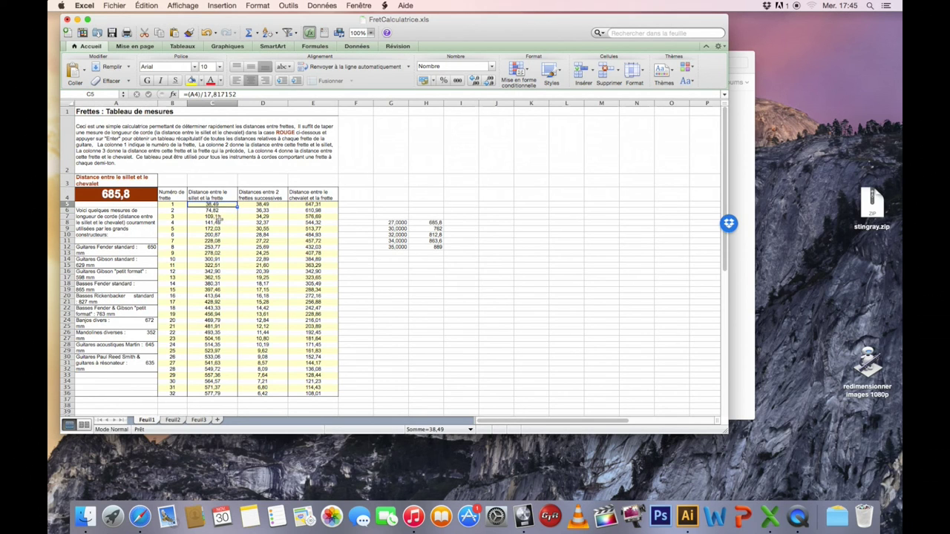
click(482, 224)
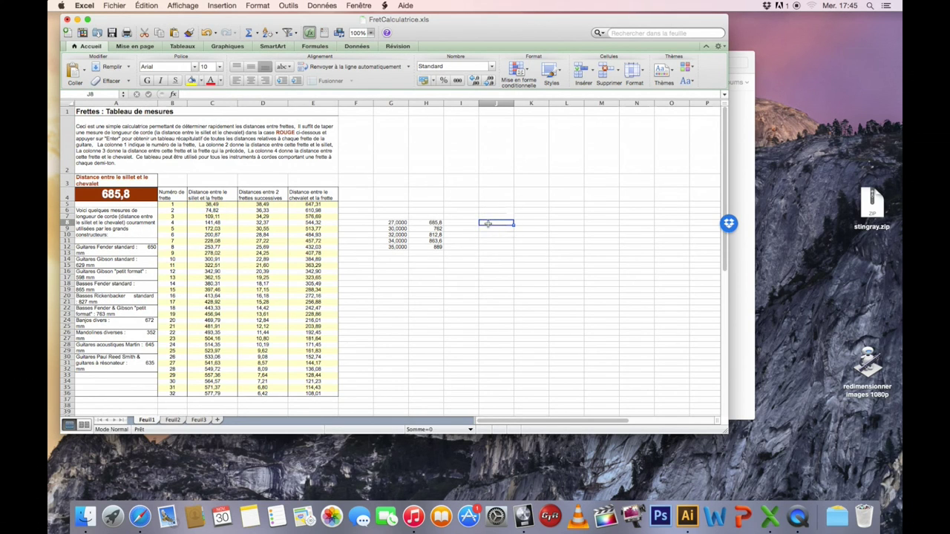
drag(212, 204, 224, 395)
key(super+c)
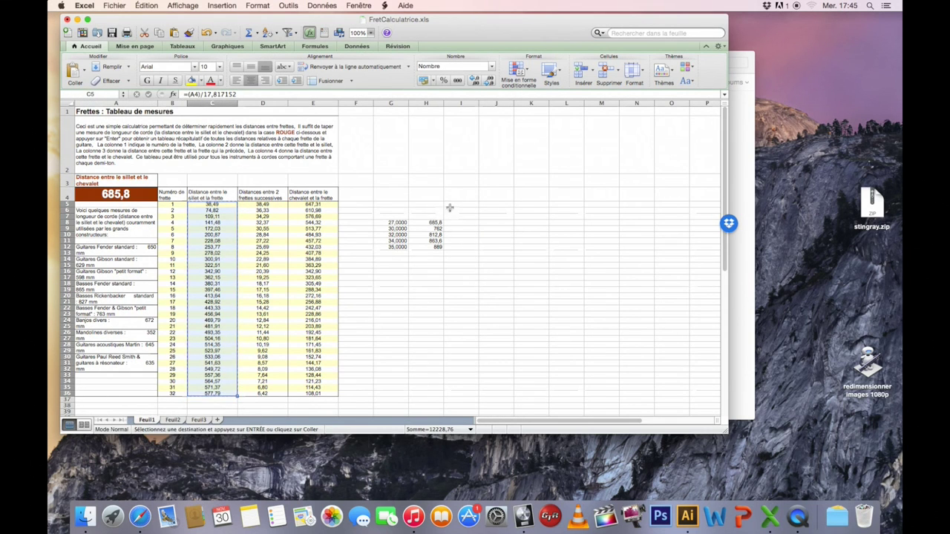
right_click(491, 203)
click(555, 237)
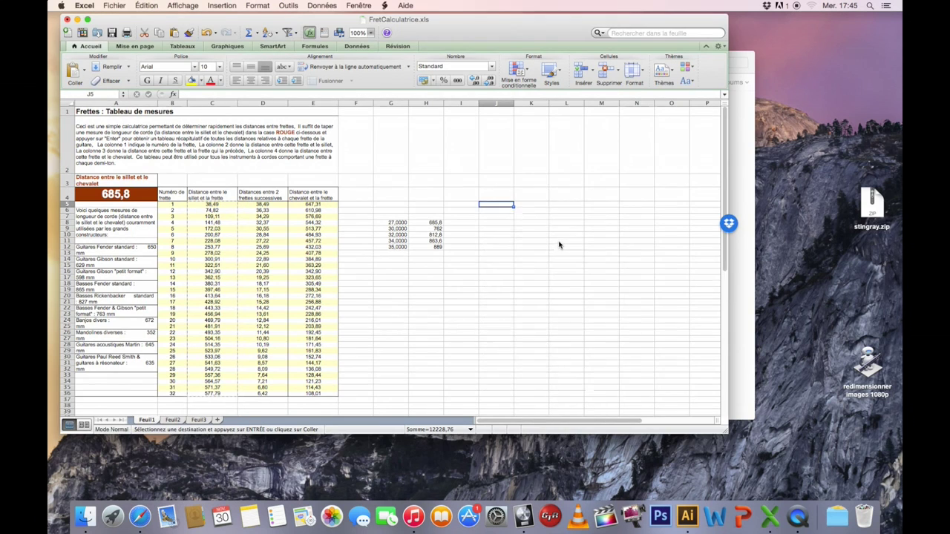
click(477, 191)
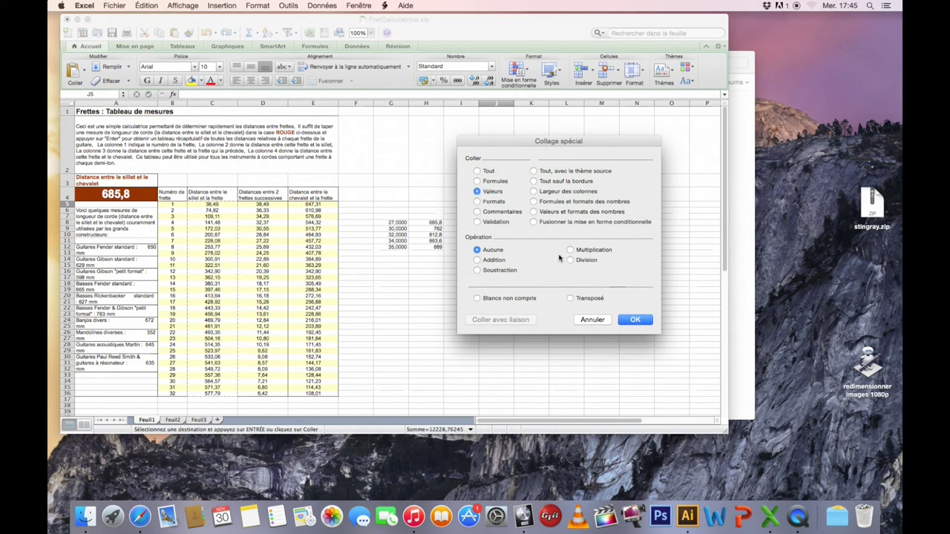
click(640, 324)
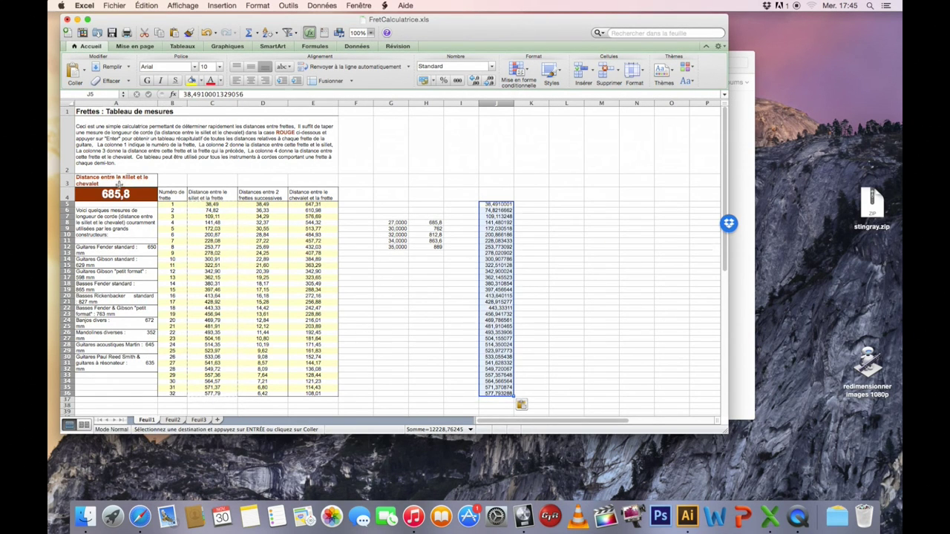
Step: Set the nut-to-bridge distance in A4 to 762 and check the successive spacing for fret 3
click(117, 195)
key(Escape)
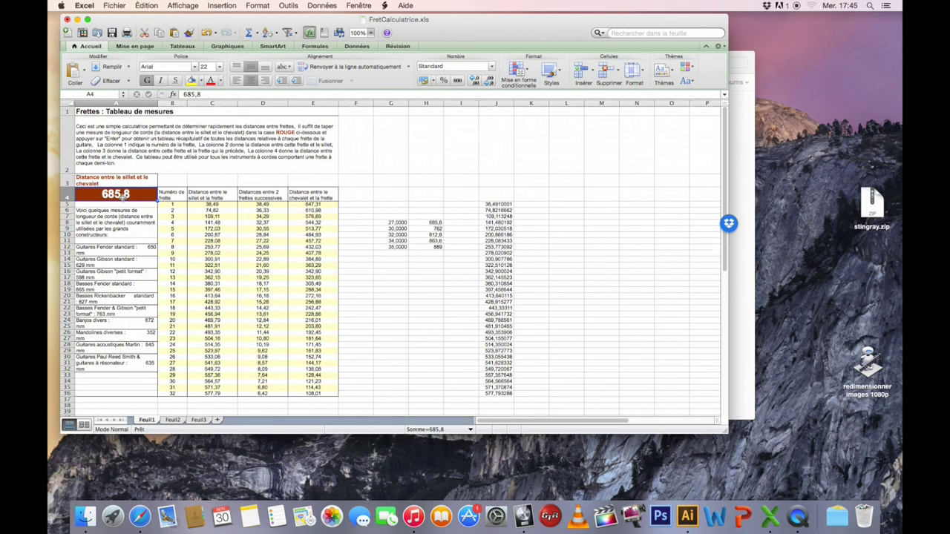
text(762)
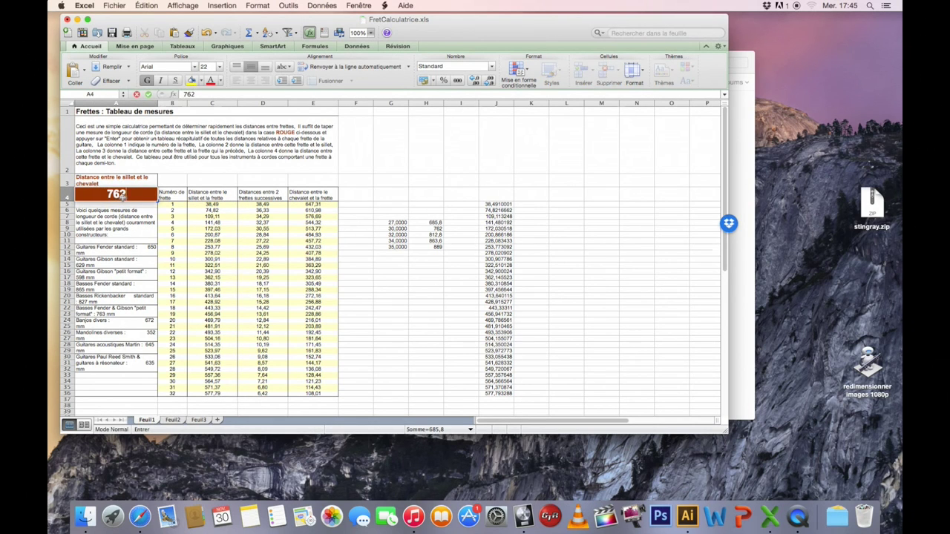
key(Return)
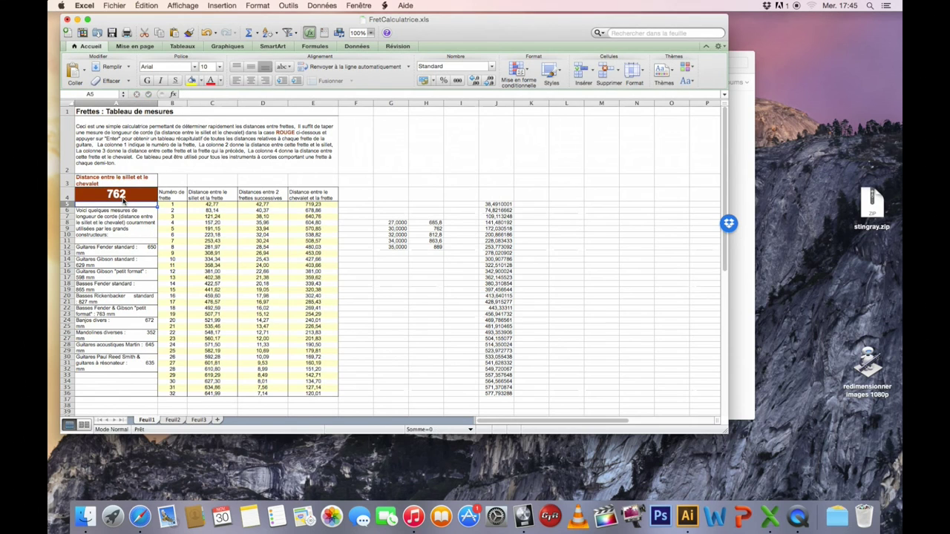
click(127, 193)
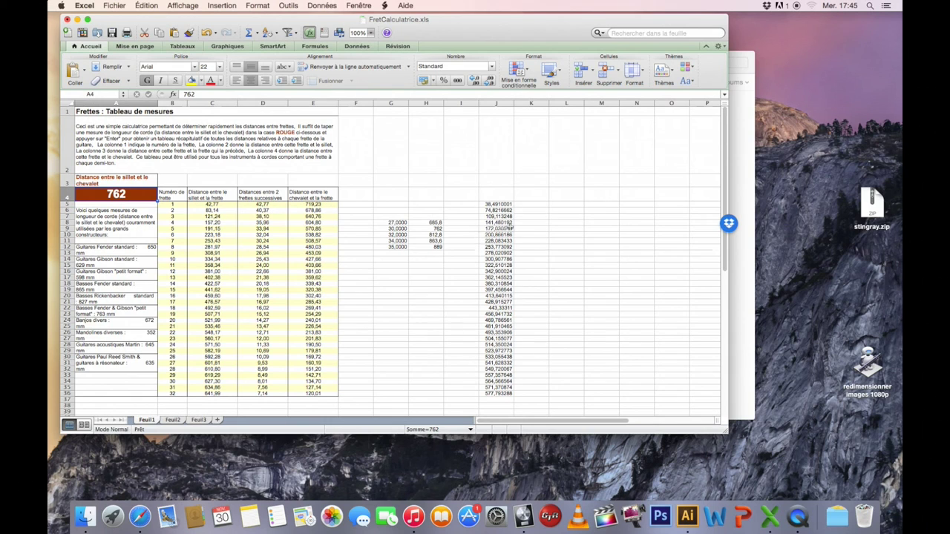
click(263, 216)
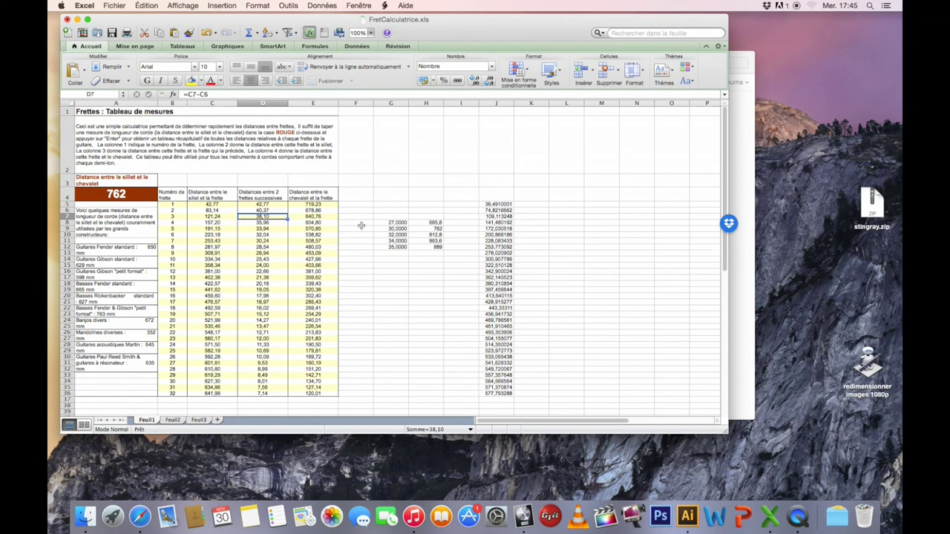
Step: Set the nut-to-bridge distance in A4 back to 685,8
click(150, 194)
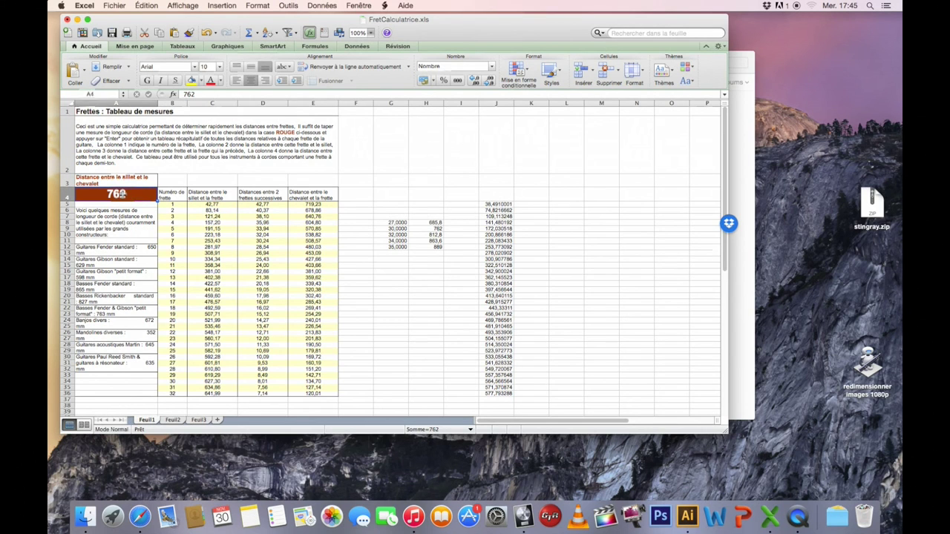
text(68)
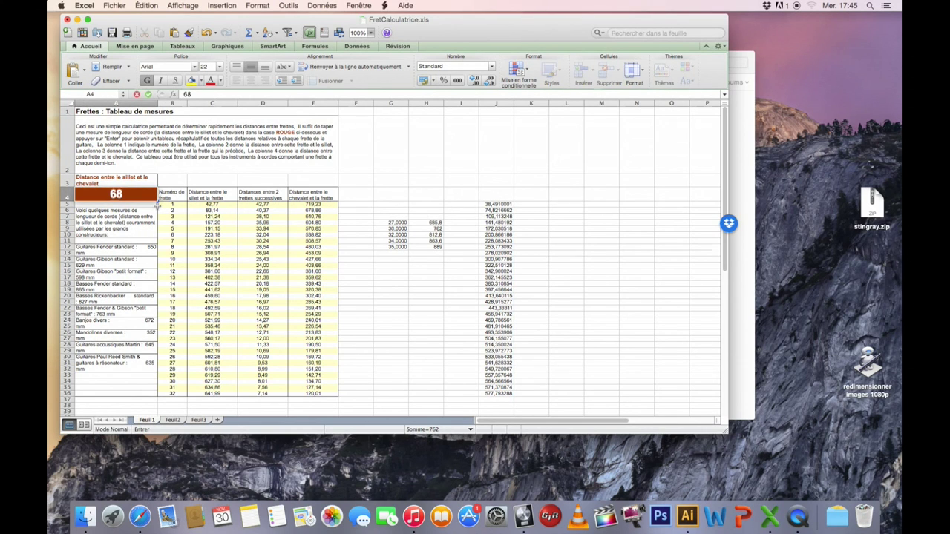
text(5,8)
key(Return)
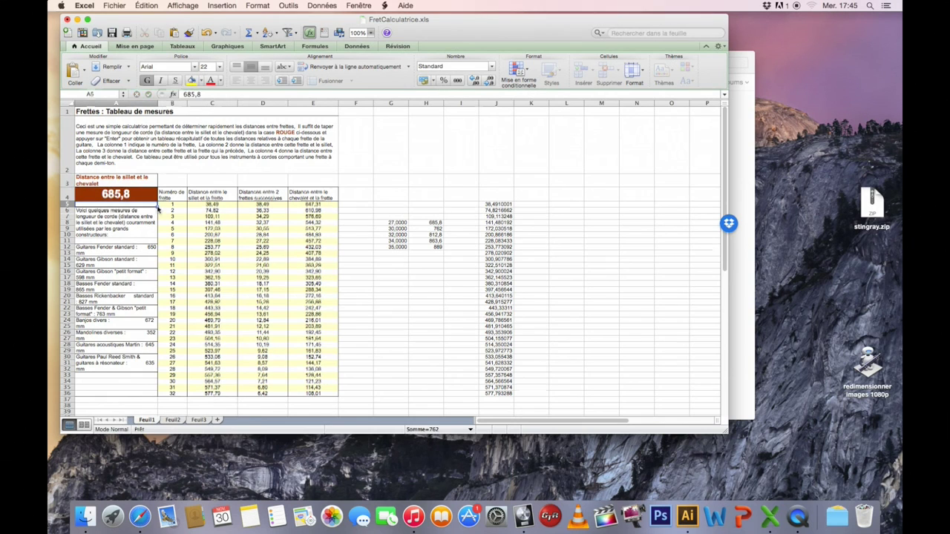
Step: Copy the spacings between successive frets in D5:D36 and paste them as values only over column J from J5
drag(275, 204, 281, 393)
key(super+c)
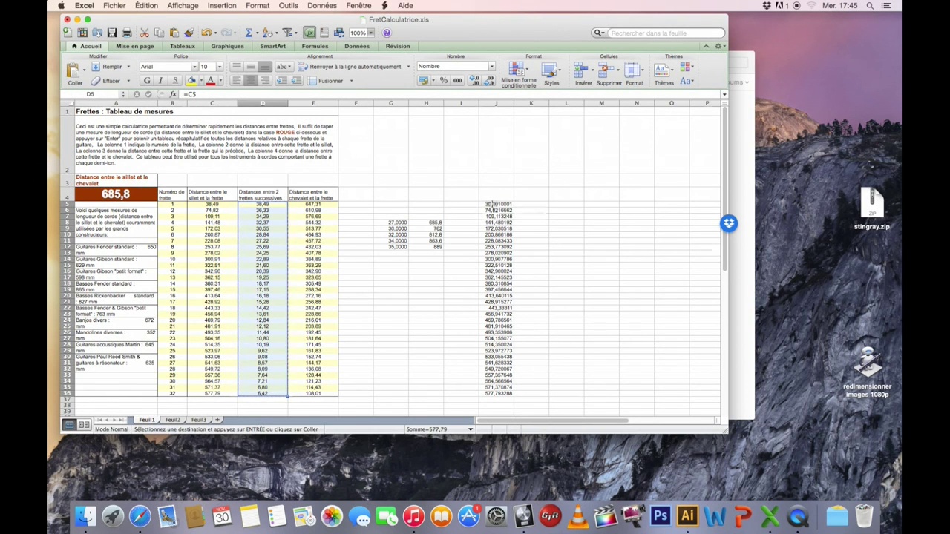
right_click(489, 203)
click(512, 241)
click(457, 191)
click(602, 320)
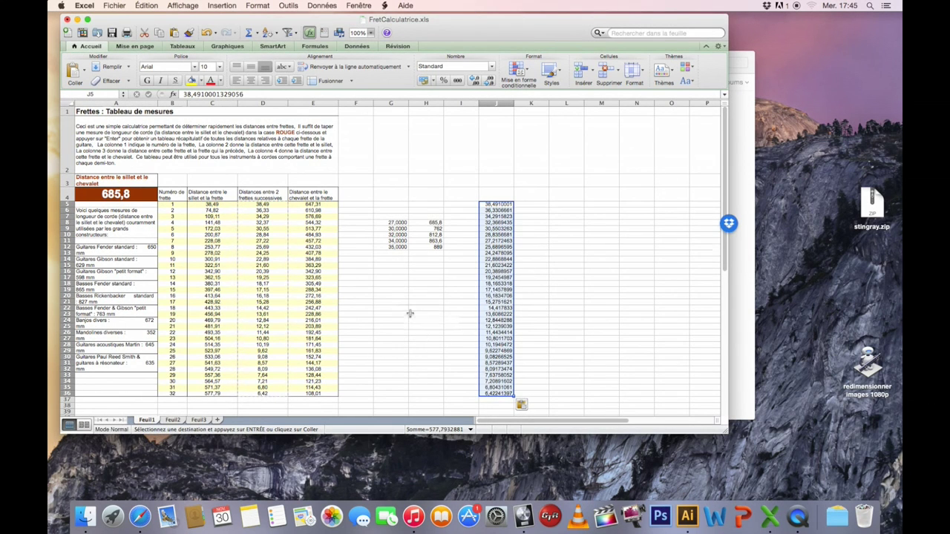
Step: Set the nut-to-bridge distance in A4 to 762 and compare the fret 3 spacing in D7 with column J
click(130, 197)
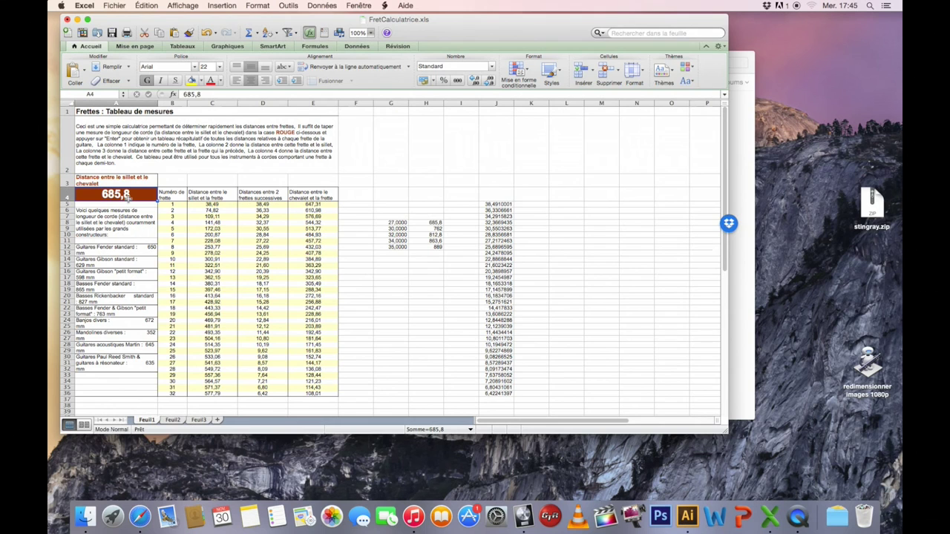
text(762)
key(Return)
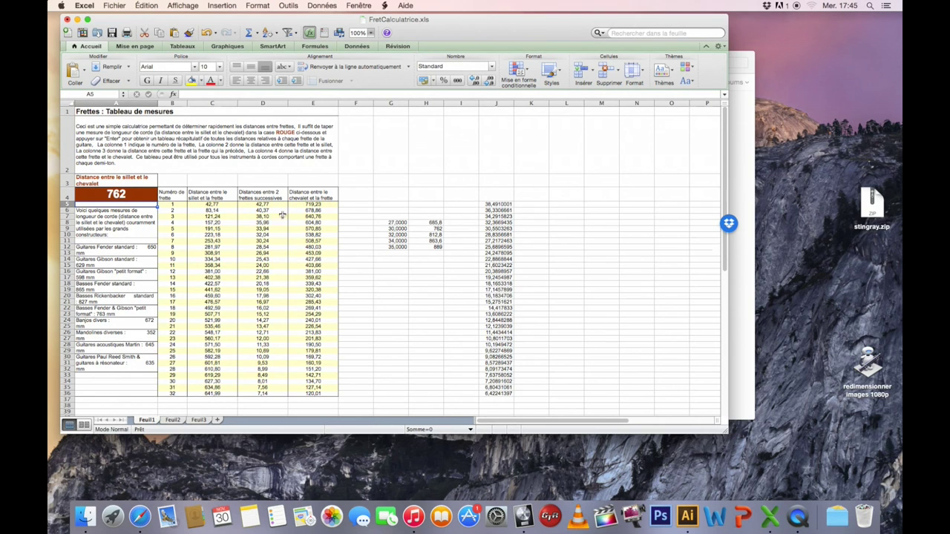
click(281, 216)
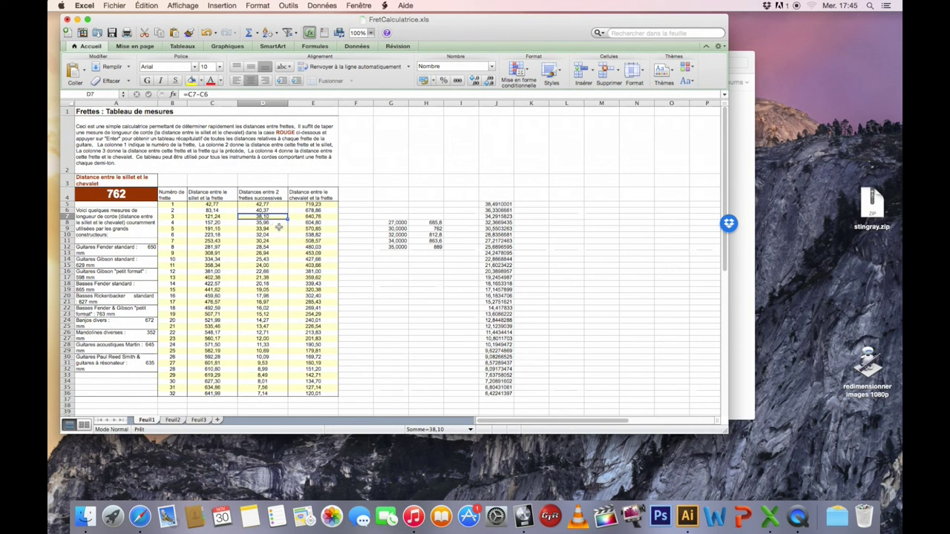
Step: Set the nut-to-bridge distance in A4 to 812,8 and check the successive spacings for frets 5 and 4
click(135, 193)
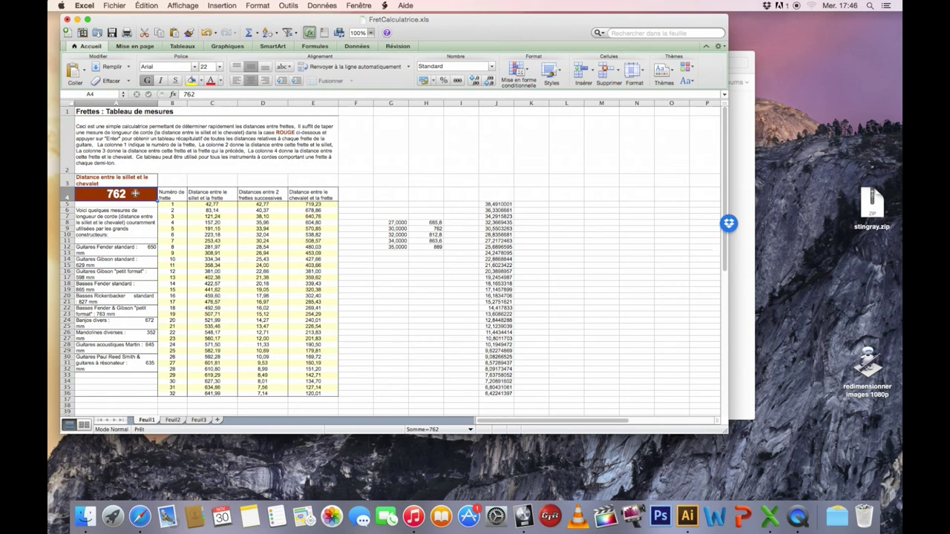
text(32)
key(BackSpace)
key(BackSpace)
text(812,8)
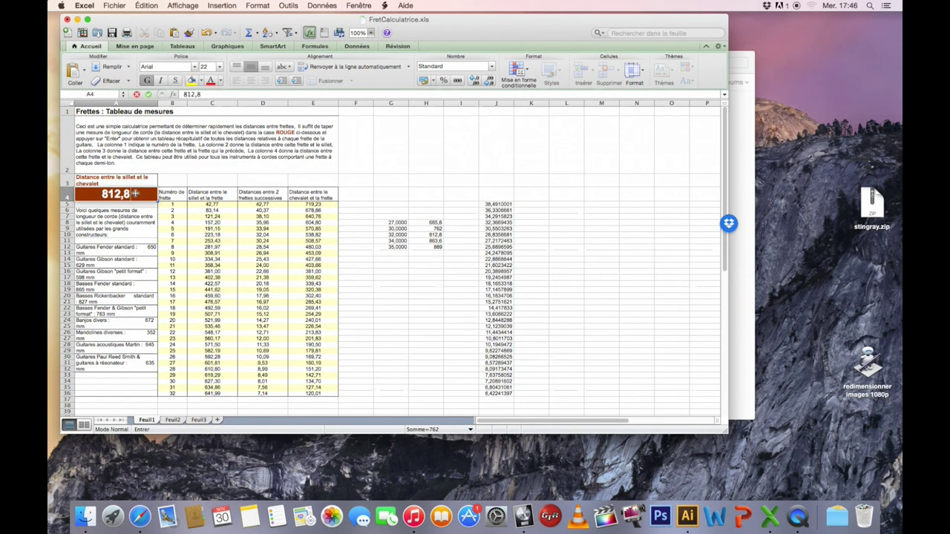
key(Return)
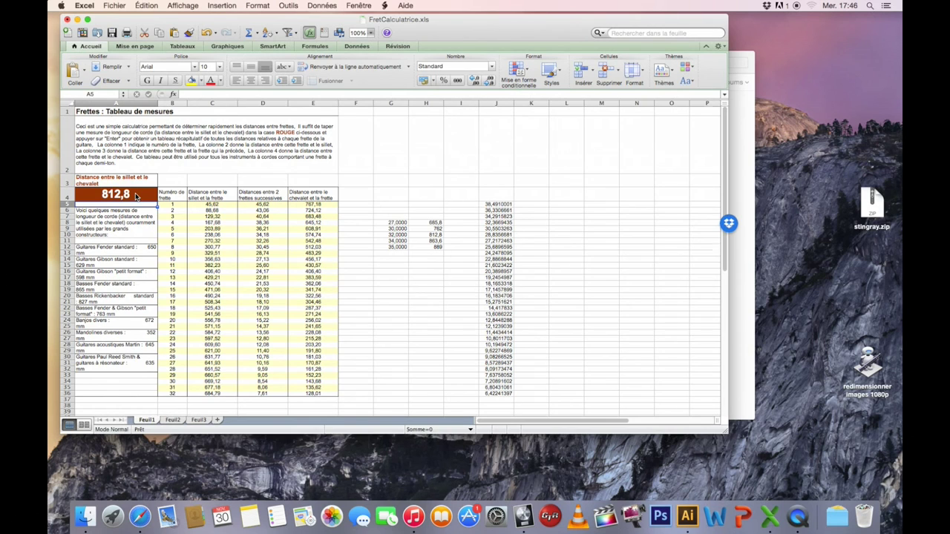
click(272, 228)
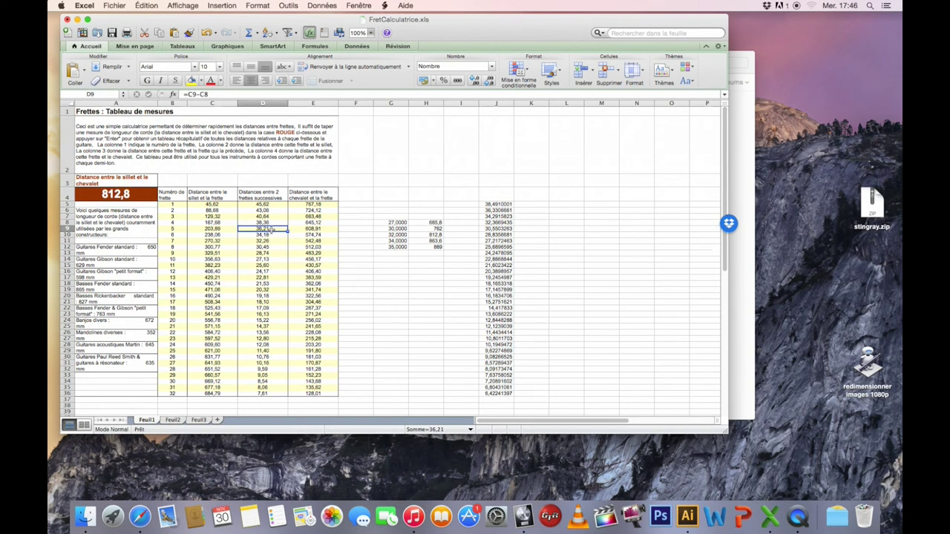
click(266, 223)
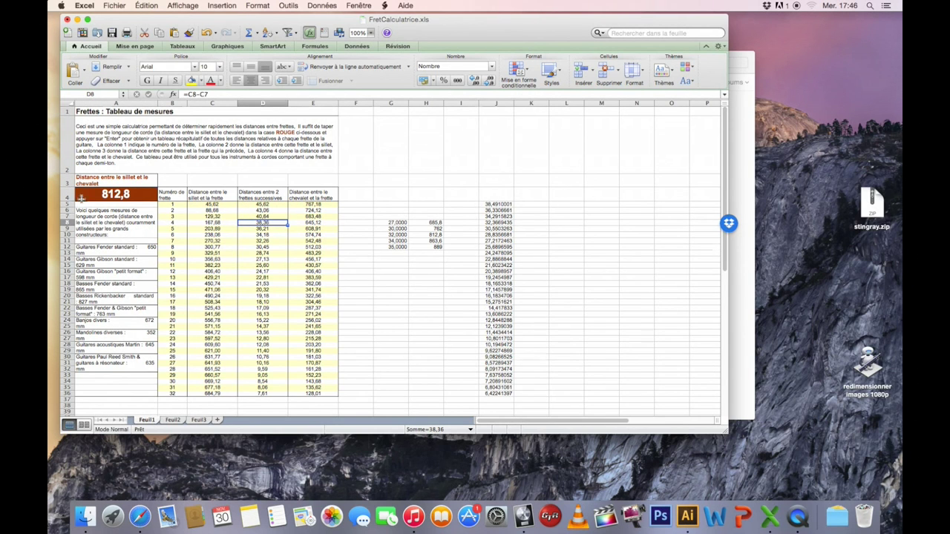
Step: Set the nut-to-bridge distance in A4 to 863,6 and check the successive spacing for fret 5 in D9
click(82, 198)
text(863)
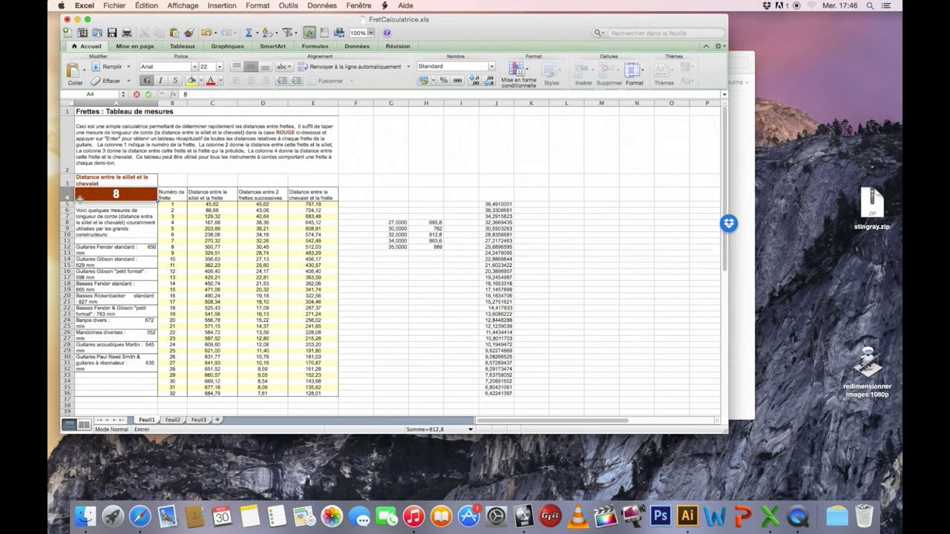
text(,6)
key(Return)
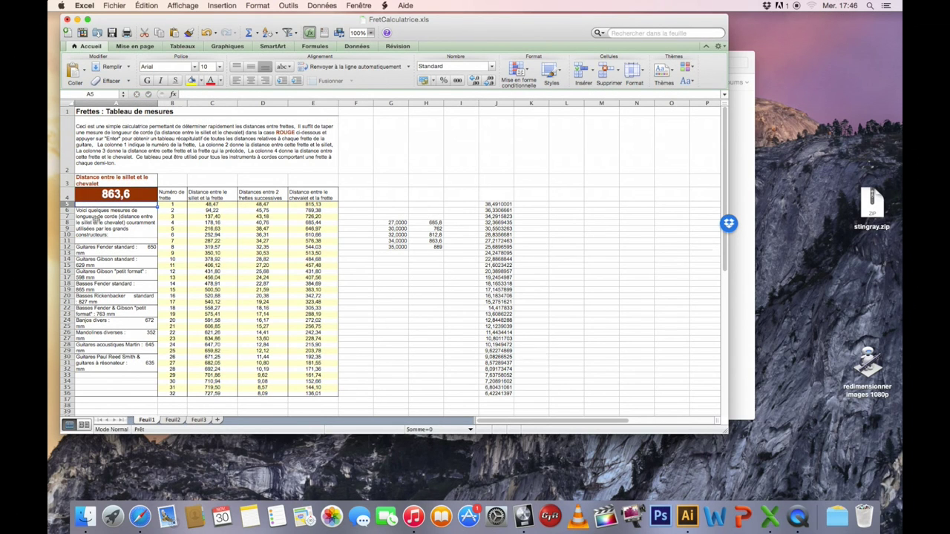
click(258, 229)
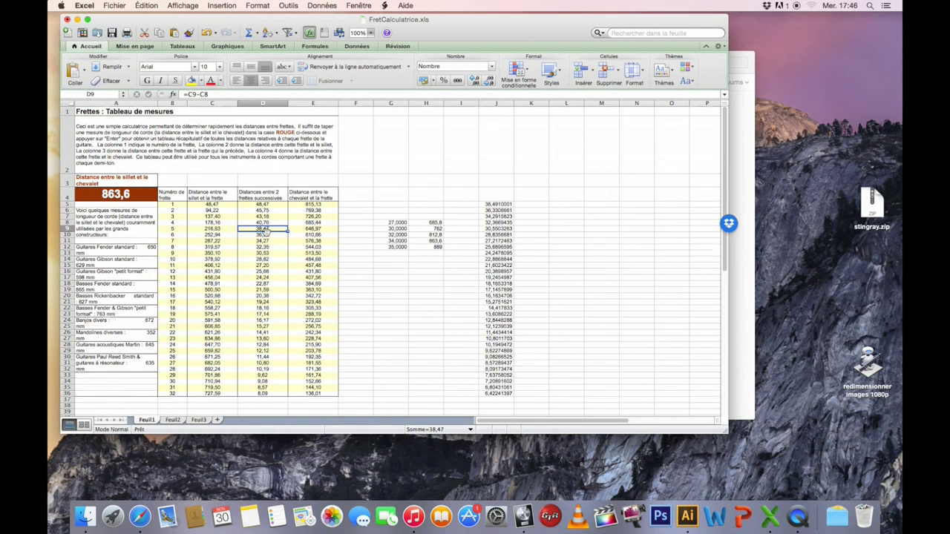
Step: Copy the successive fret spacings in D9:D36 and paste them as values only into column K from K5
drag(264, 230, 276, 393)
key(super+c)
right_click(534, 202)
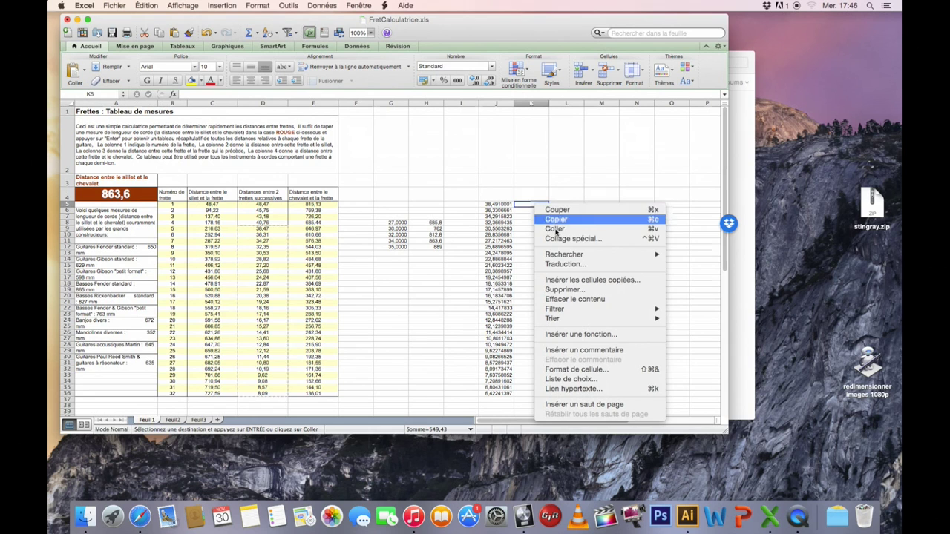
click(572, 238)
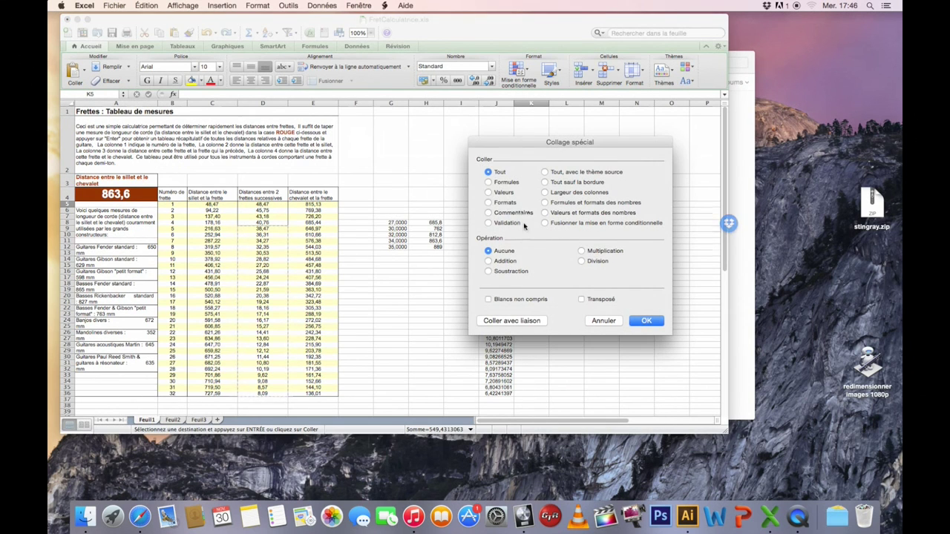
click(489, 192)
click(645, 320)
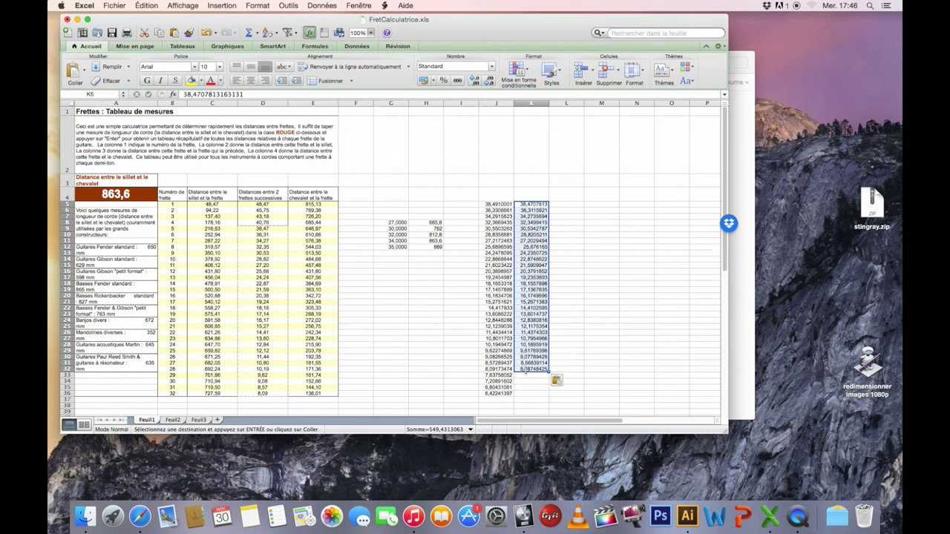
click(525, 203)
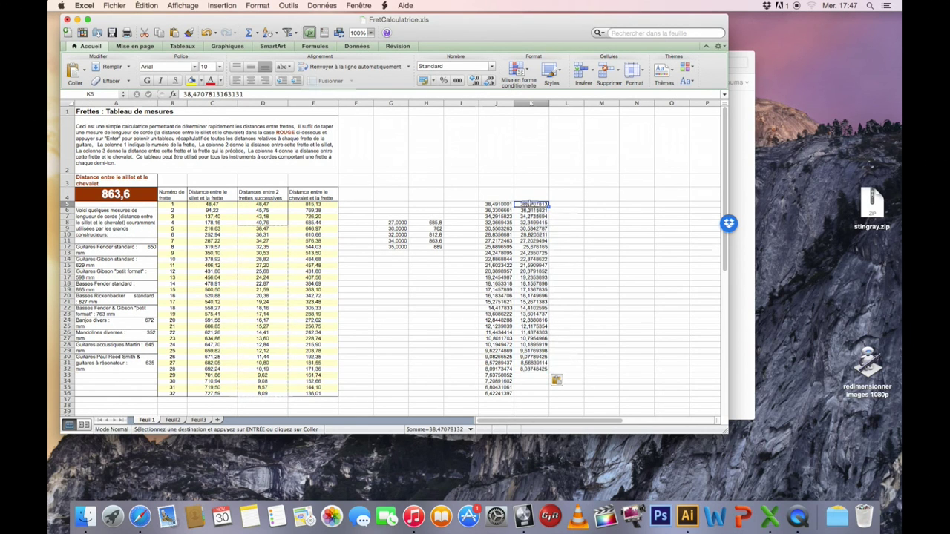
Step: Switch to Illustrator and open the recent plan "Barytone 27 pouces plan new.ai", with its window clear of the floating panels
click(688, 514)
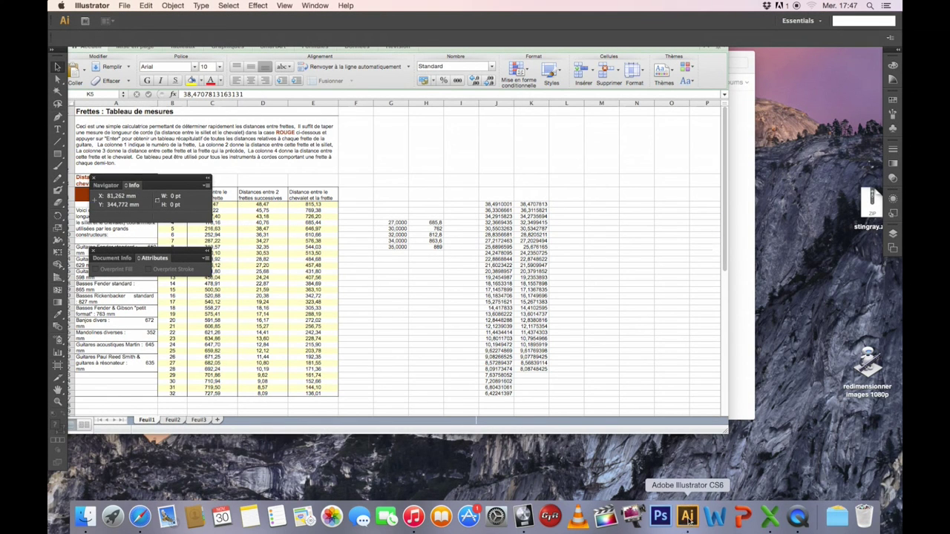
click(124, 5)
mouse_move(137, 46)
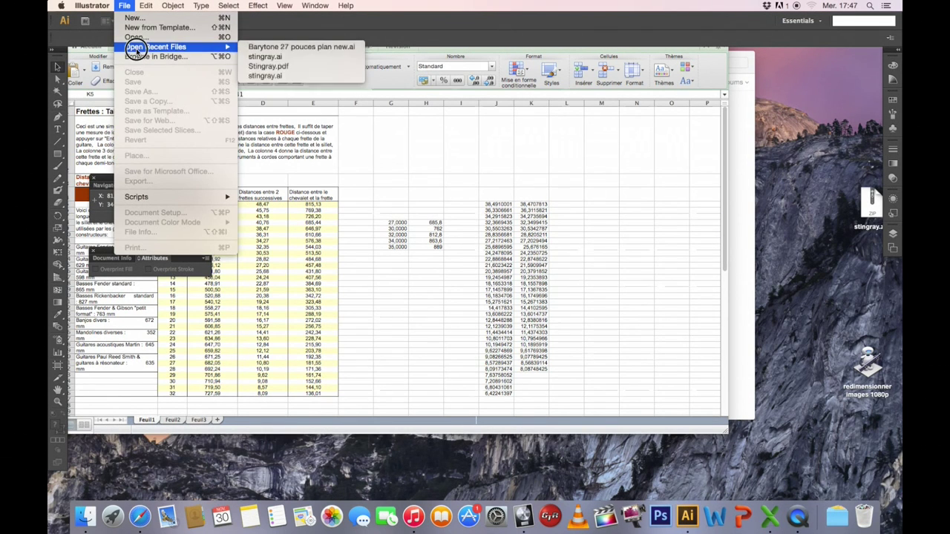
click(273, 49)
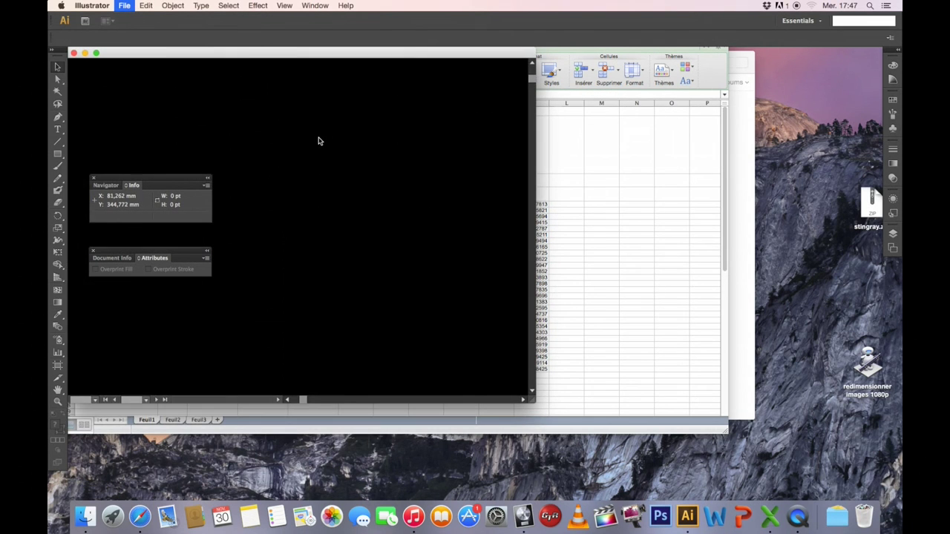
scroll(262, 169, up, 5)
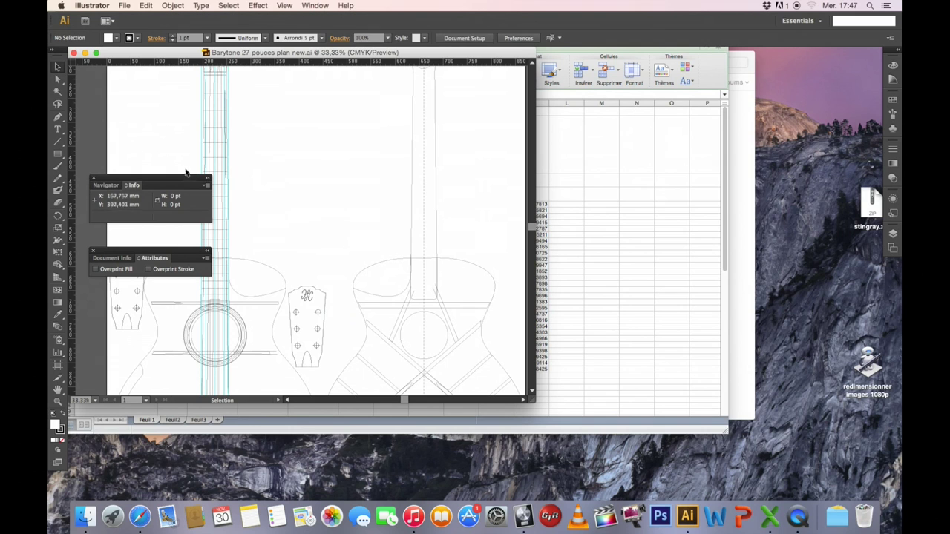
drag(253, 57, 298, 71)
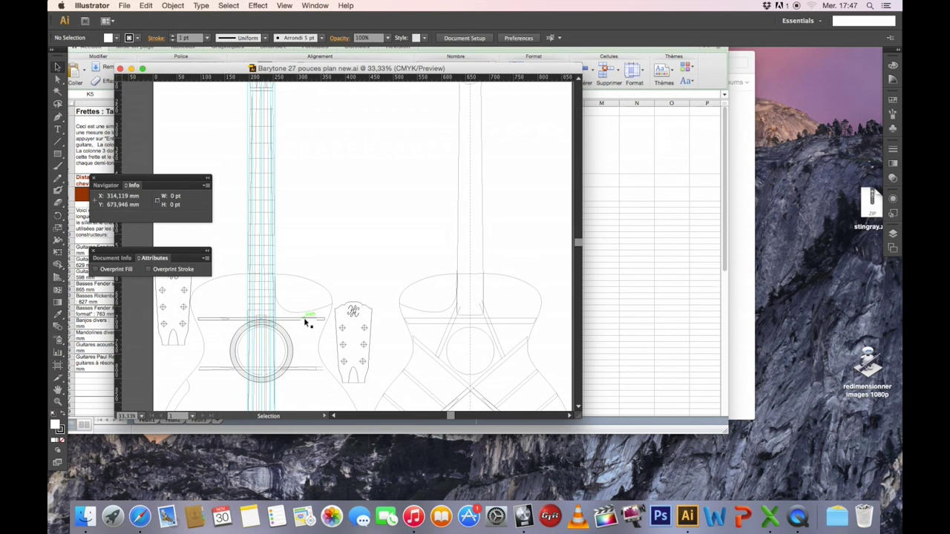
Step: Return to Excel and compare the pasted spacings in column K with column J, row by row from K5 to K25
click(617, 307)
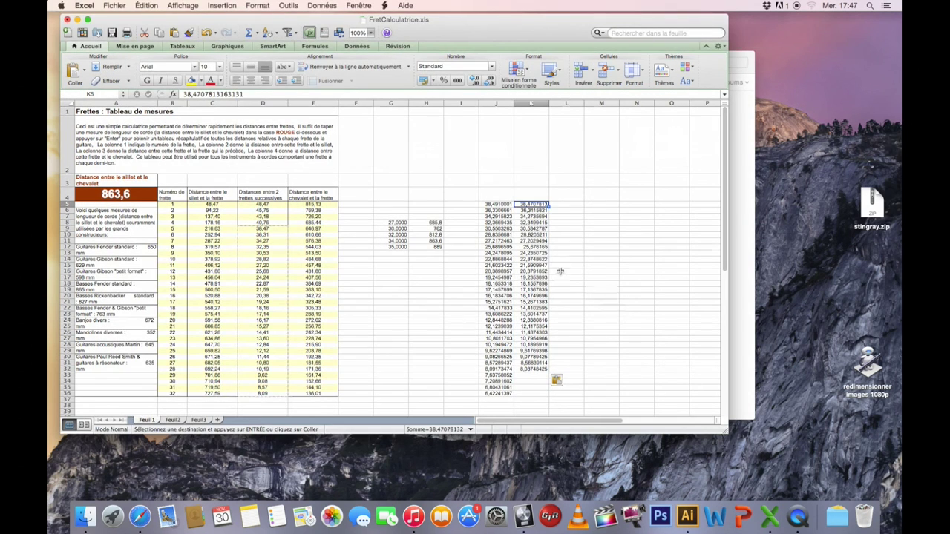
key(Down)
key(Down)
key(Down)
key(Down)
key(Down)
key(Down)
key(Down)
key(Down)
key(Down)
key(Down)
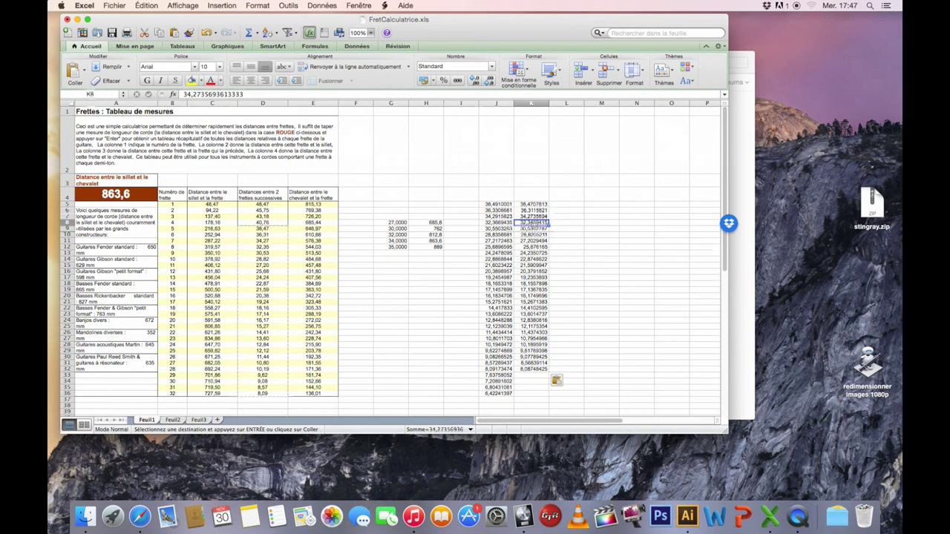
key(Down)
key(Down)
key(Down)
key(Down)
key(Down)
key(Down)
key(Down)
key(Down)
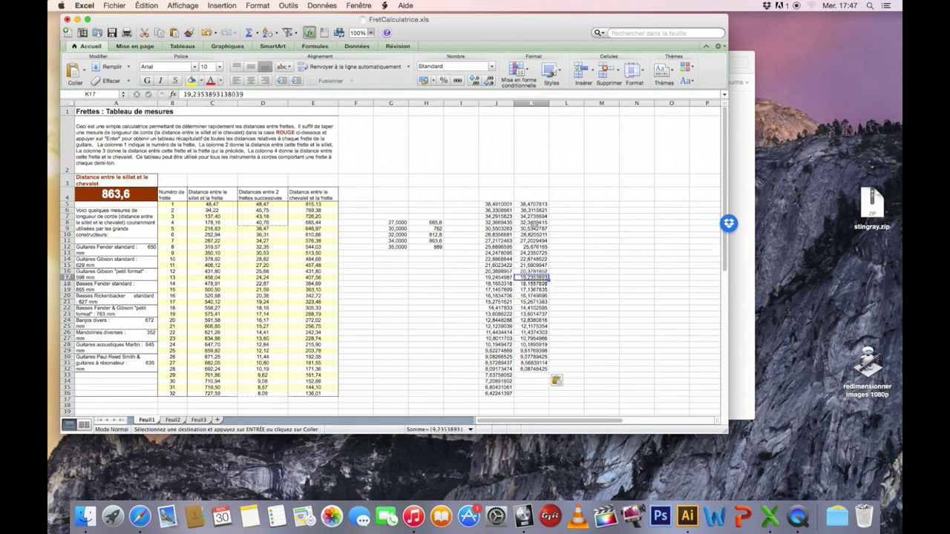
key(Down)
key(Down)
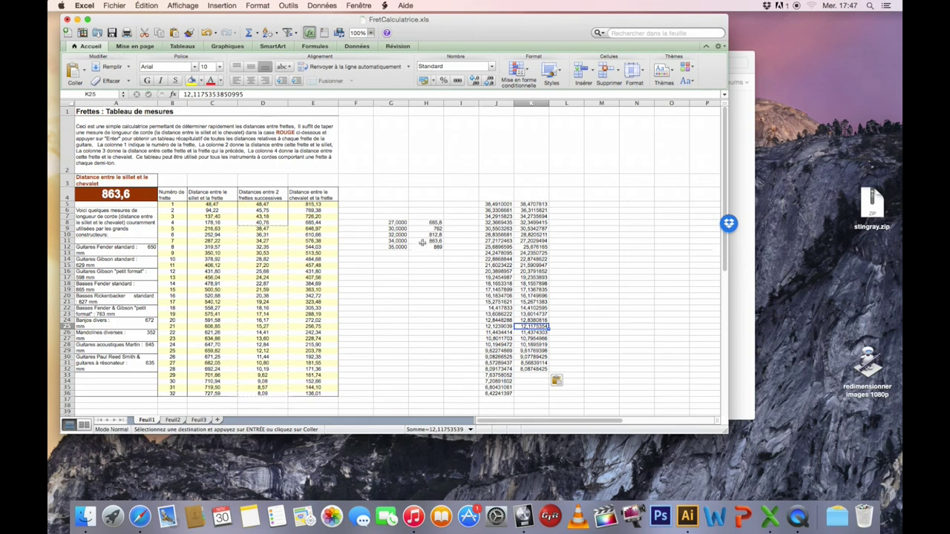
Step: Set the nut-to-bridge distance in A4 to 889 and check the successive spacing for fret 6 in D10
click(127, 195)
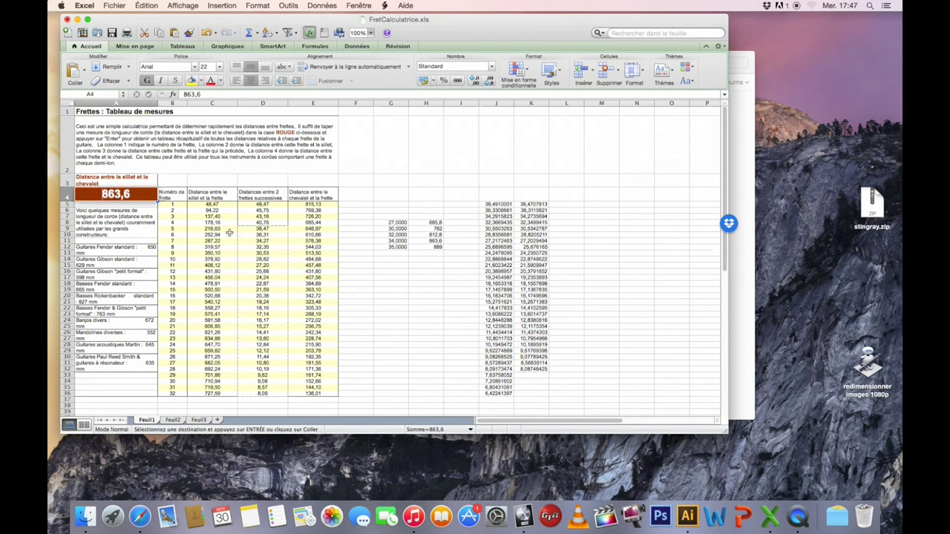
text(889)
key(Return)
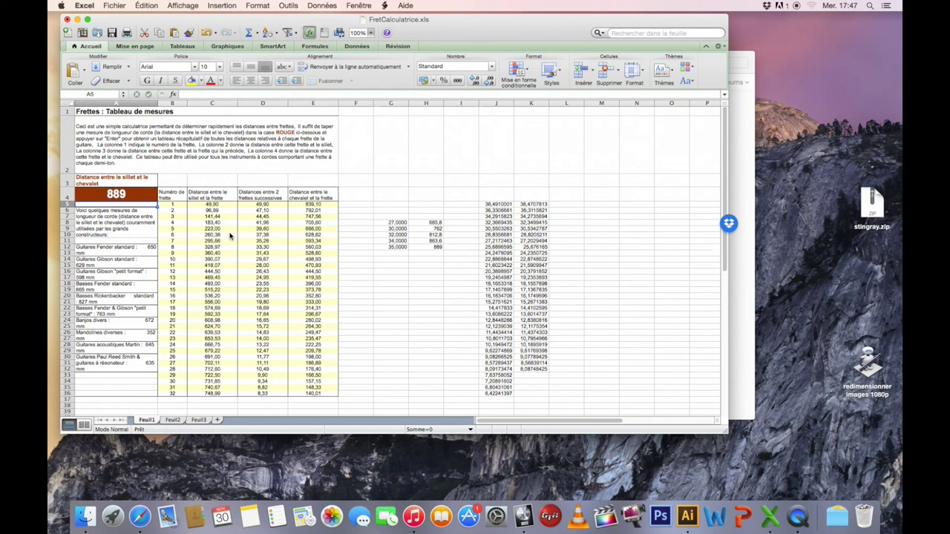
click(268, 234)
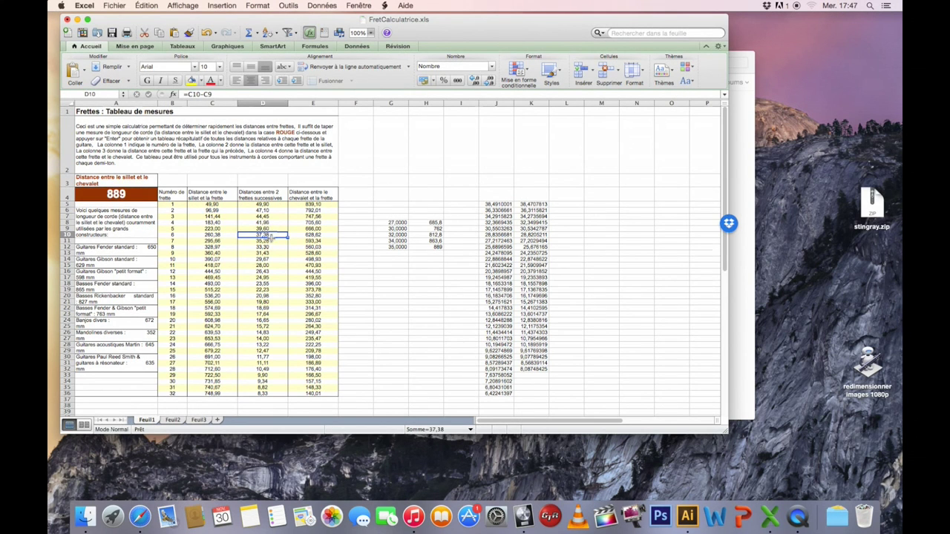
click(104, 192)
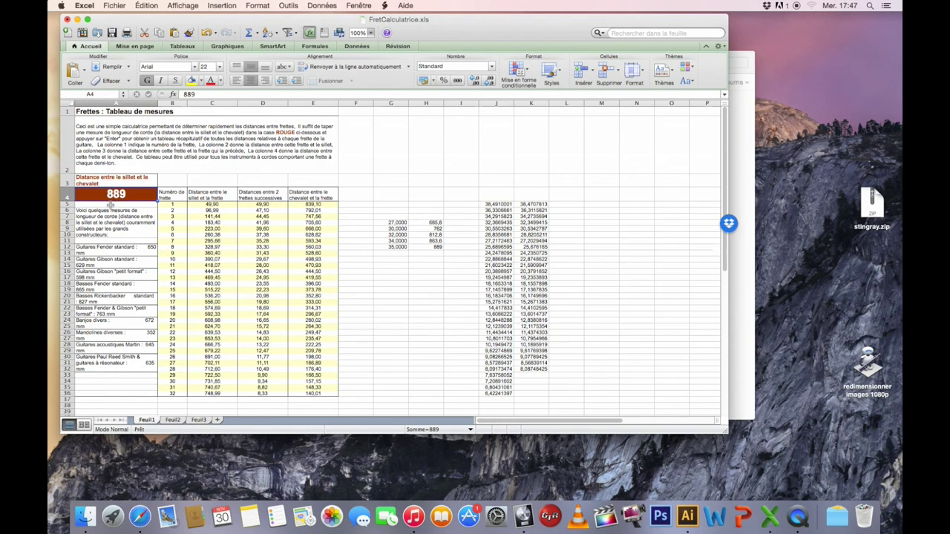
text(34)
key(Return)
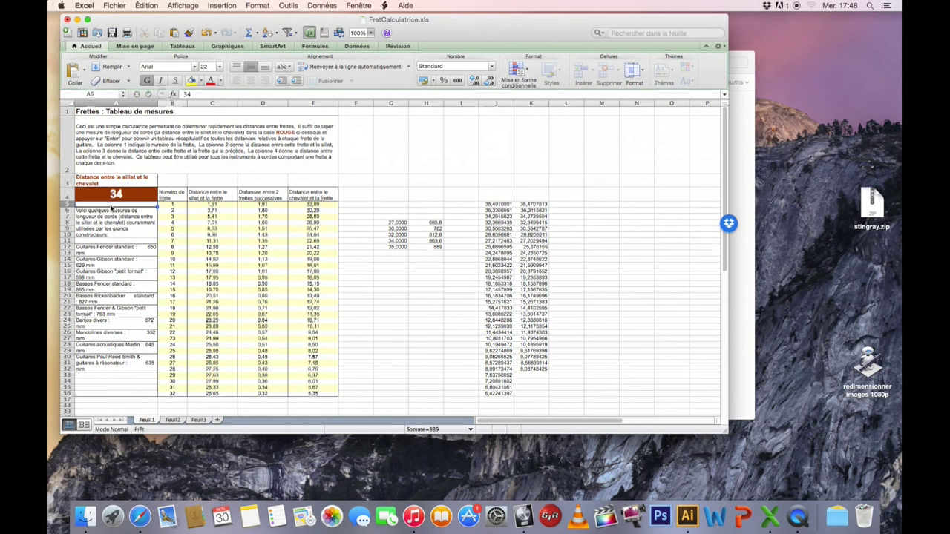
Step: Set the nut-to-bridge distance in A4 back to 863,6
click(144, 195)
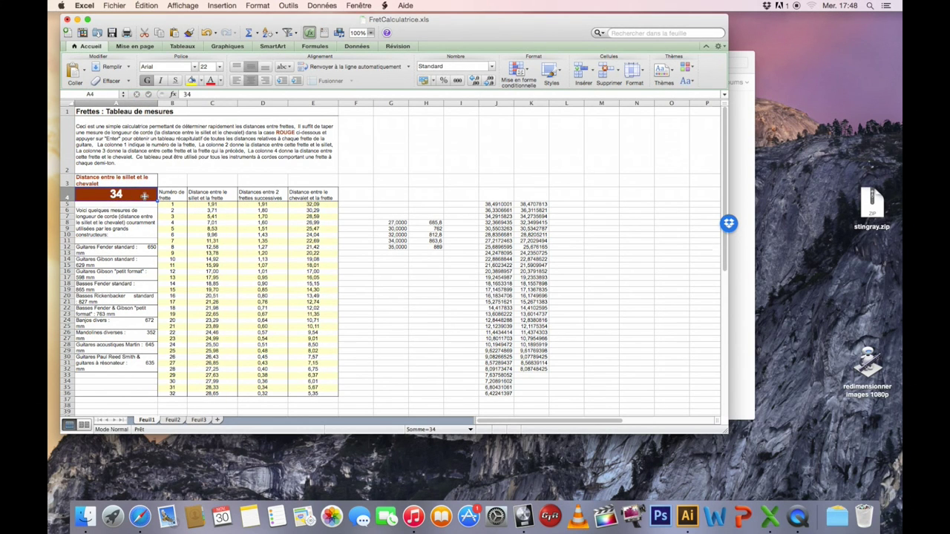
text(863,6)
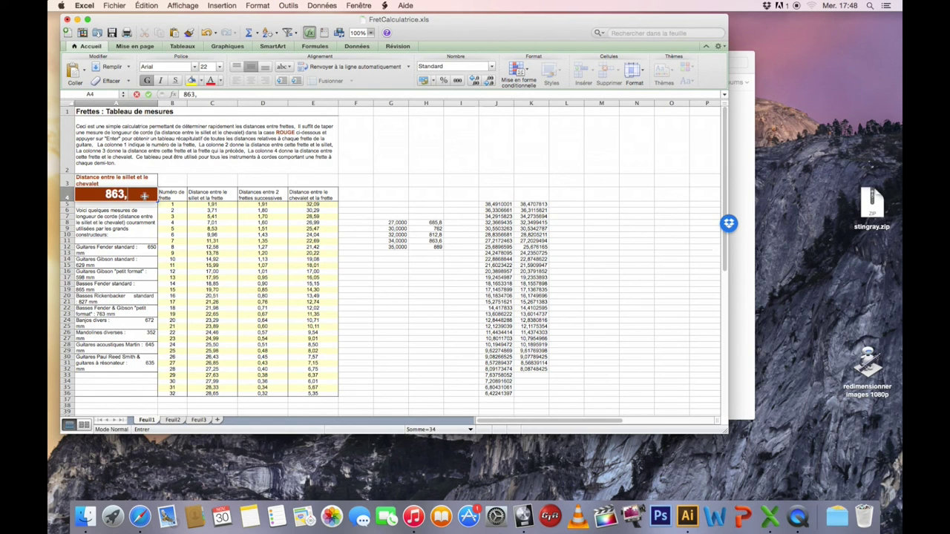
key(Return)
Step: Compare the two spacing series in J5:K32 and check where column K starts in the fret table at D9
drag(545, 205, 539, 368)
drag(490, 205, 542, 371)
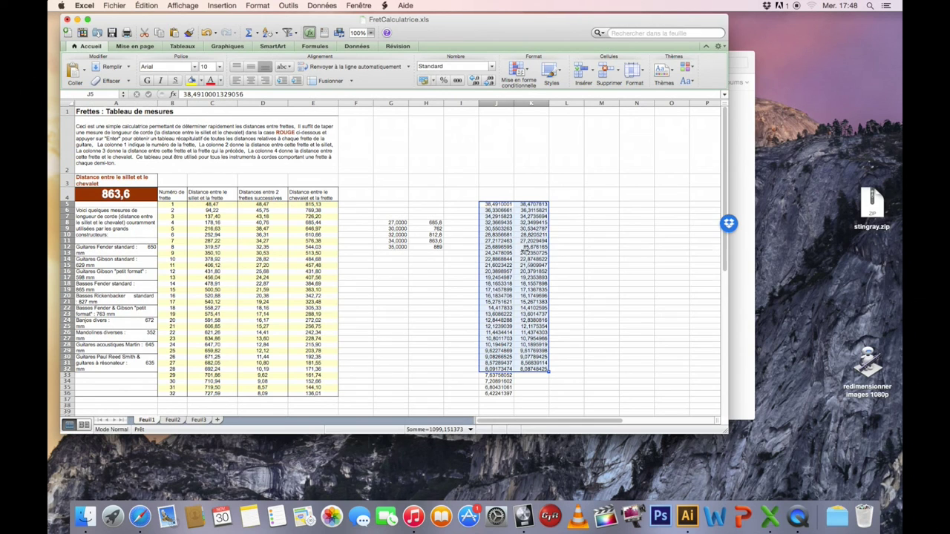
click(535, 222)
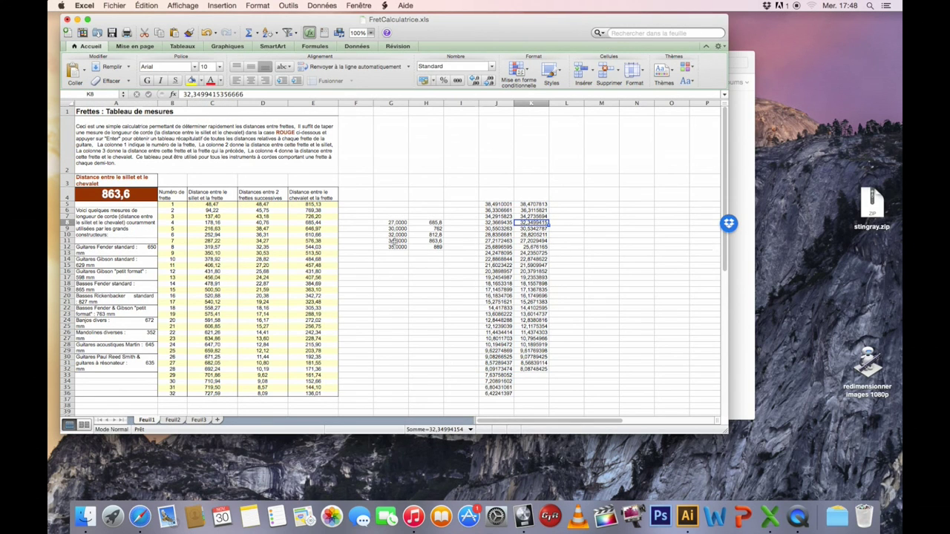
click(540, 204)
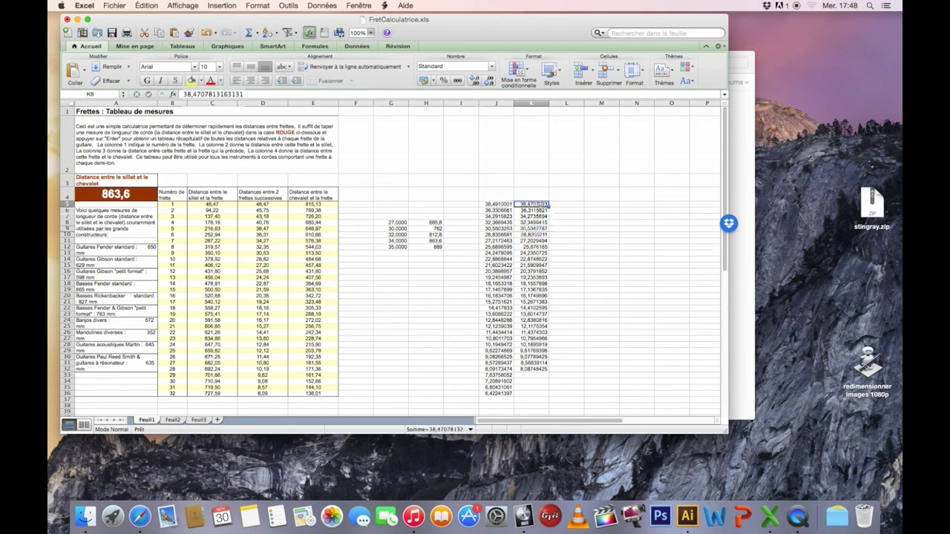
click(266, 230)
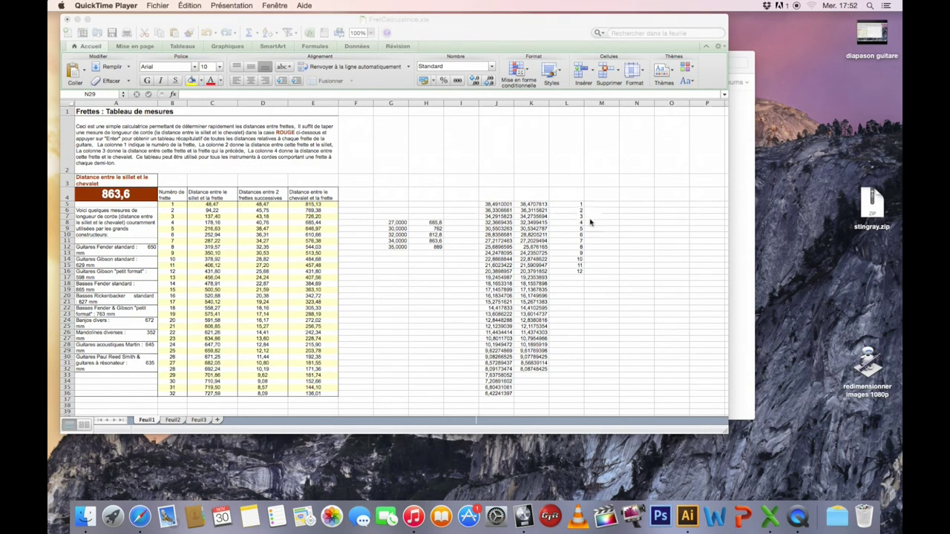
Step: Compare the first twelve spacings in J5:J16 and K5:K16, using the fret numbers in L5:L16 and the sum of each range
click(568, 206)
drag(568, 206, 573, 270)
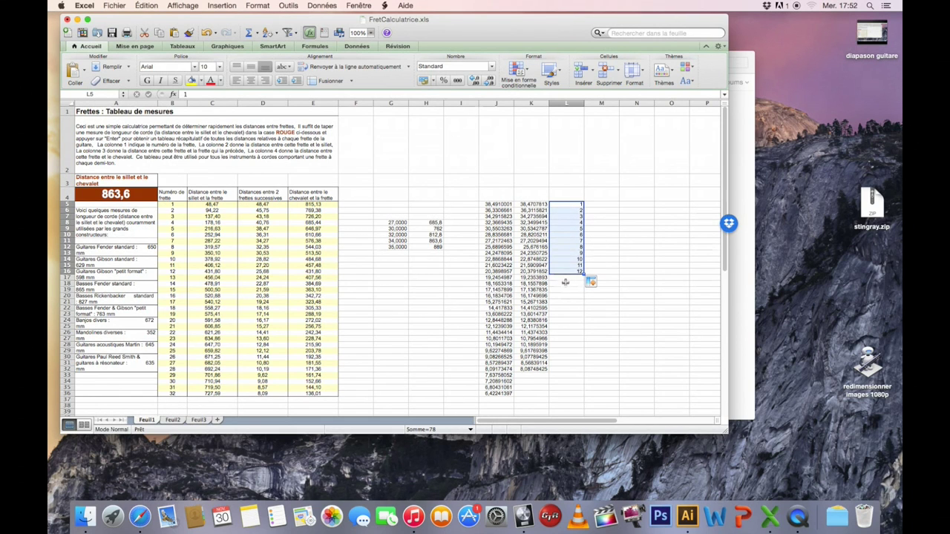
click(565, 278)
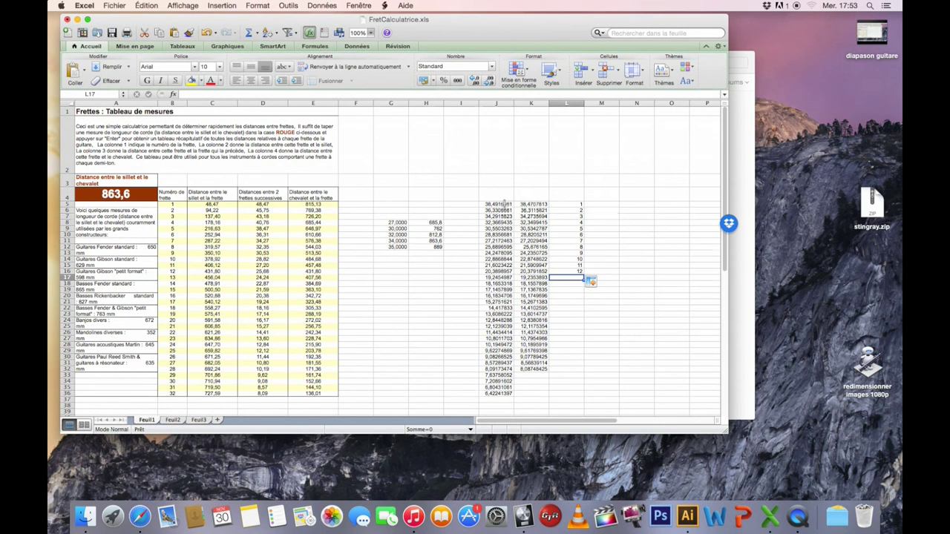
drag(498, 204, 504, 271)
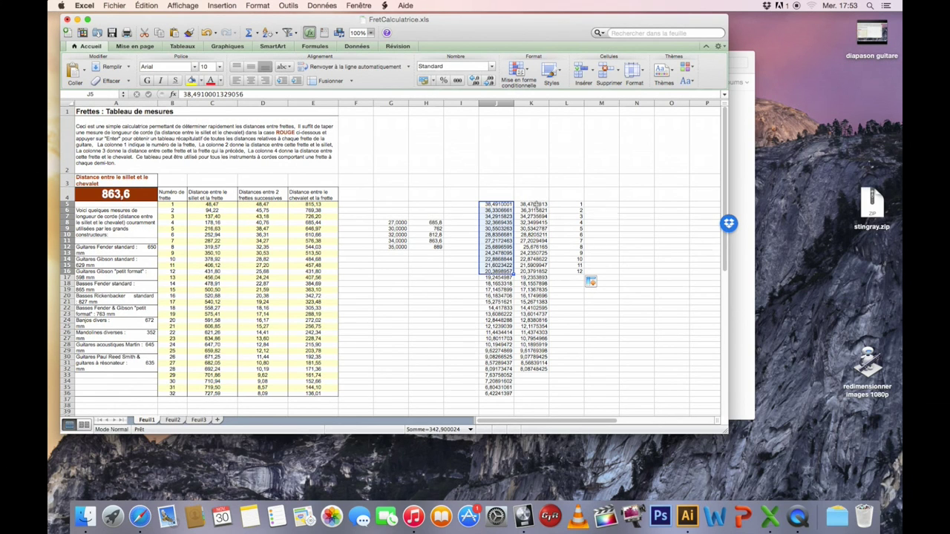
drag(534, 203, 535, 272)
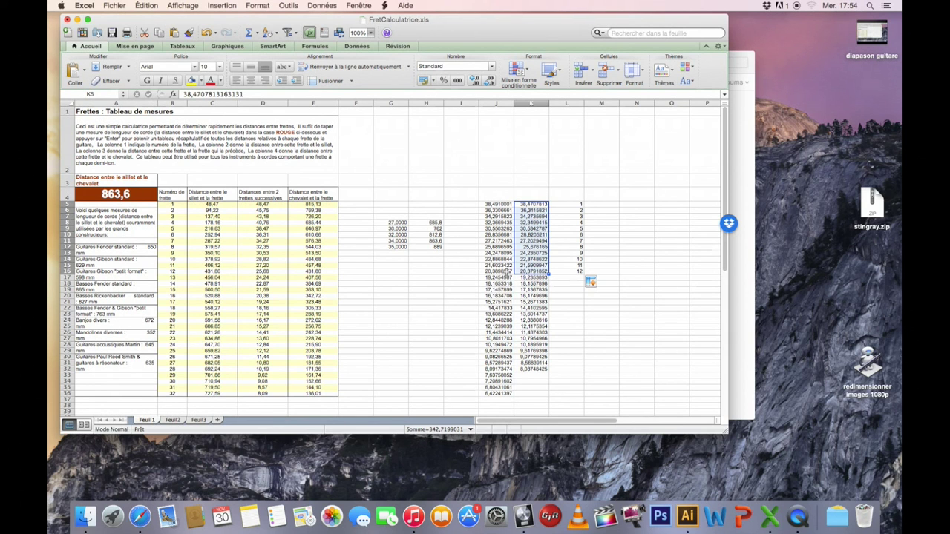
Step: Switch to Illustrator and set the Y position of the bridge outline group on the guitar top to 899,366 mm, leaving nothing selected
click(684, 517)
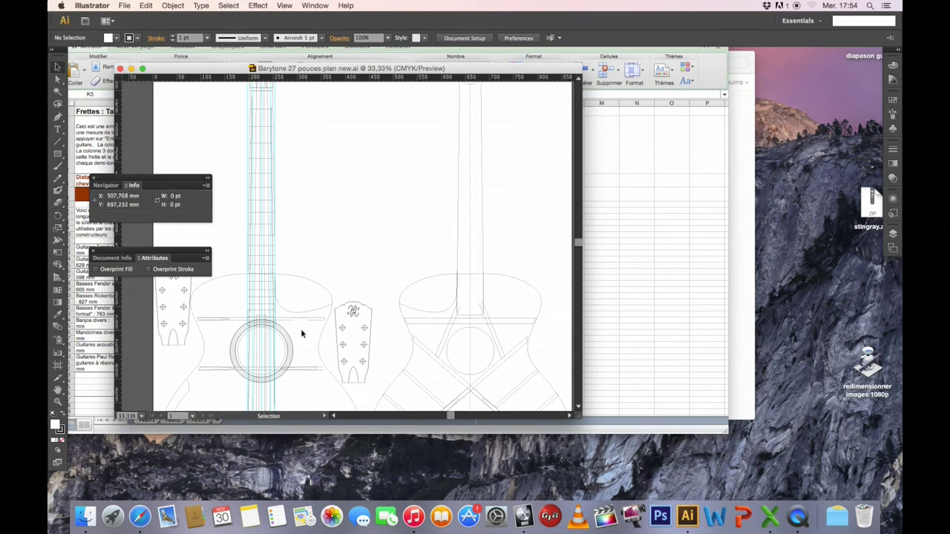
scroll(300, 333, down, 5)
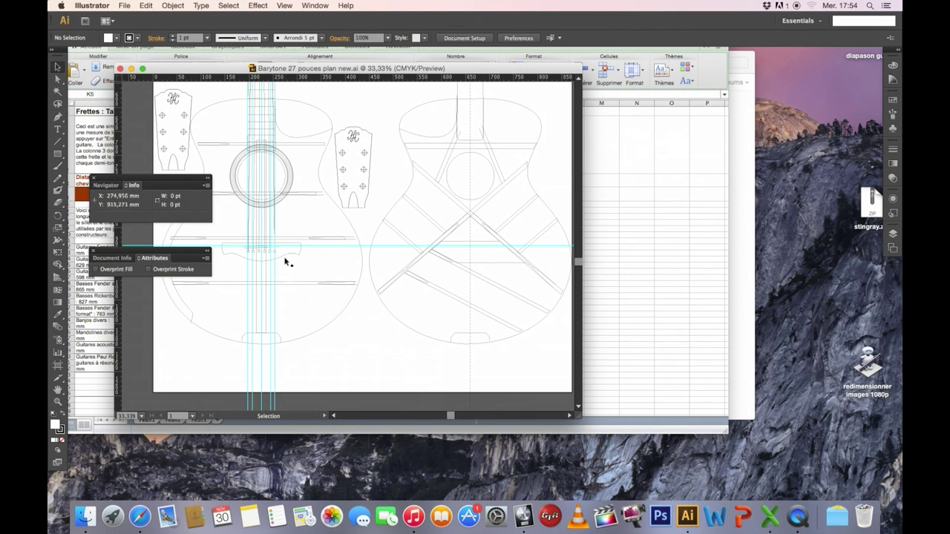
click(223, 250)
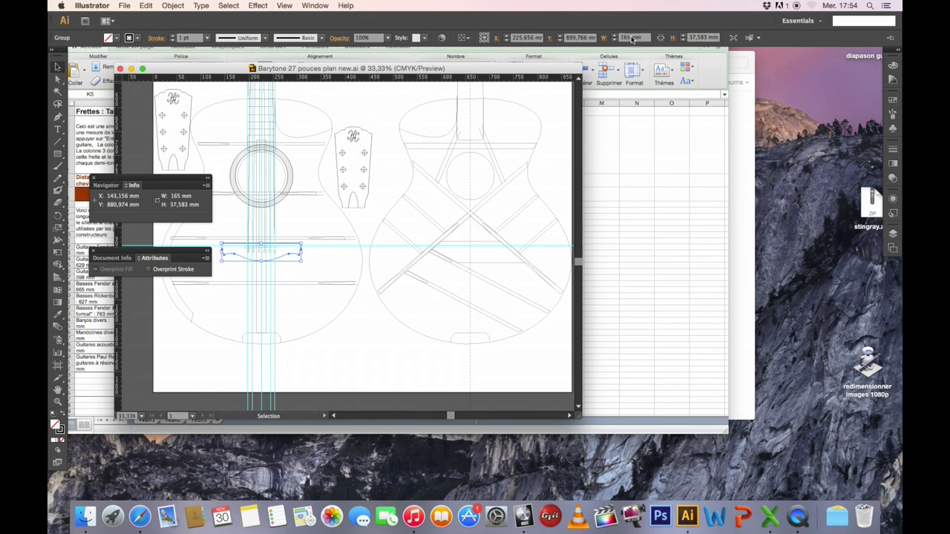
click(707, 39)
click(579, 37)
key(Return)
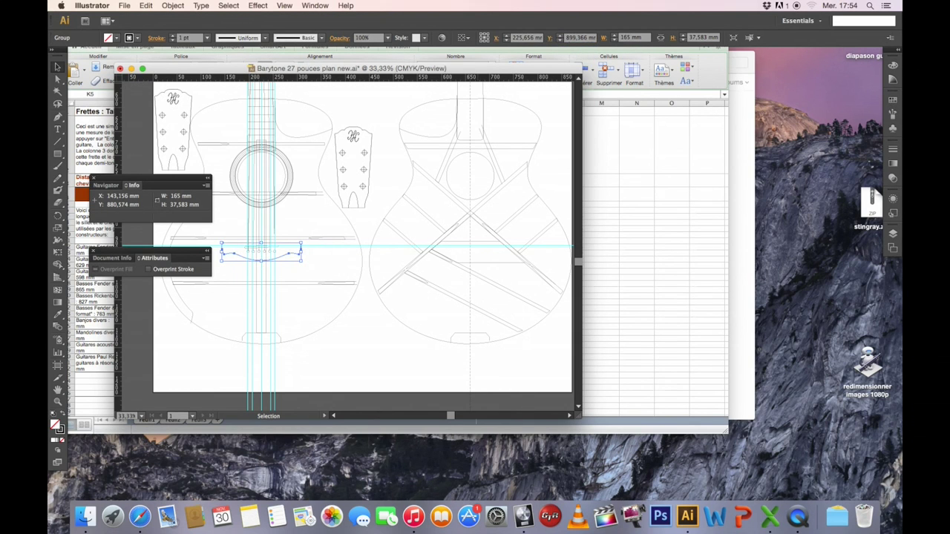
click(232, 273)
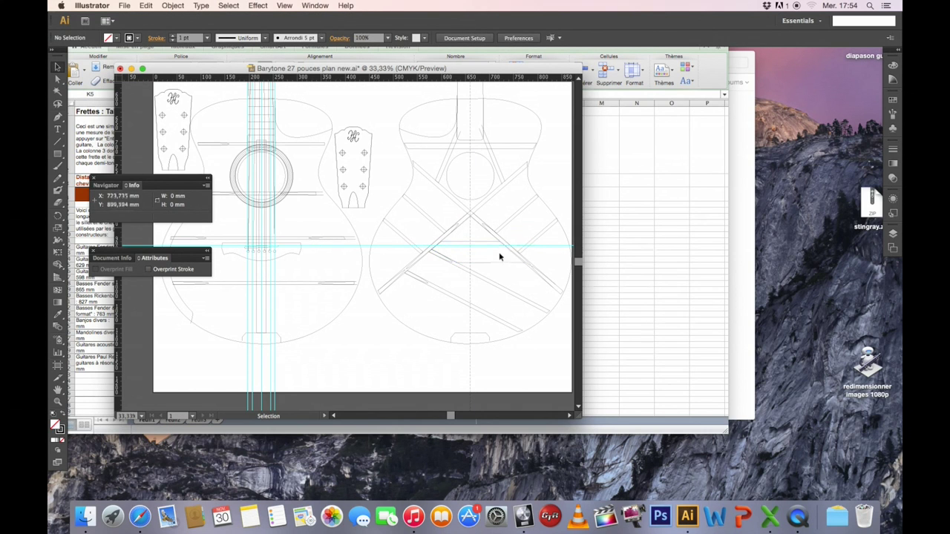
Step: Return to Excel and select the 34-inch scale length in G11
click(125, 5)
click(125, 5)
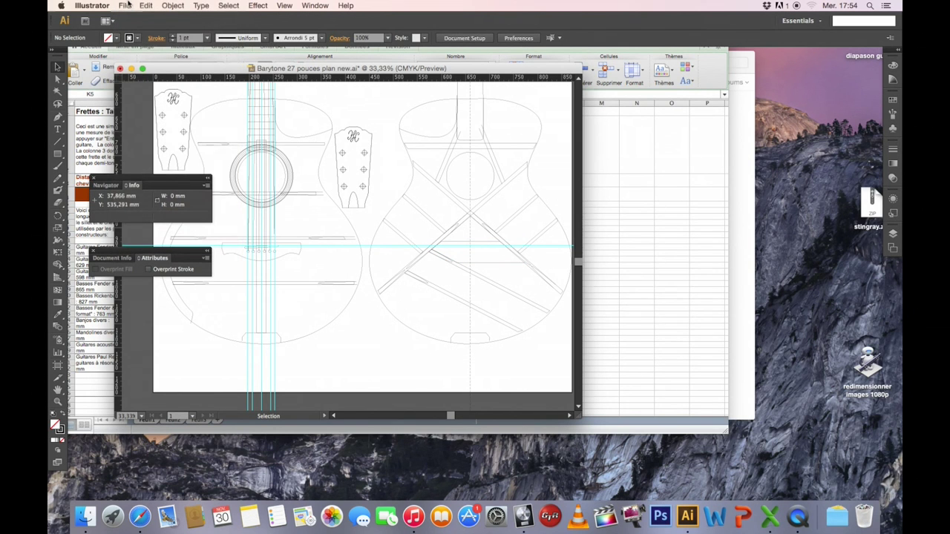
click(639, 220)
click(403, 246)
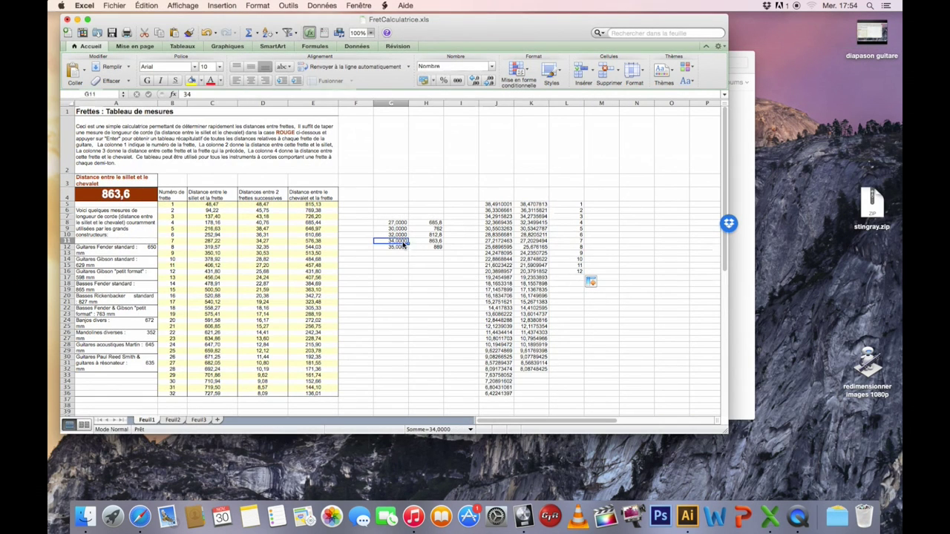